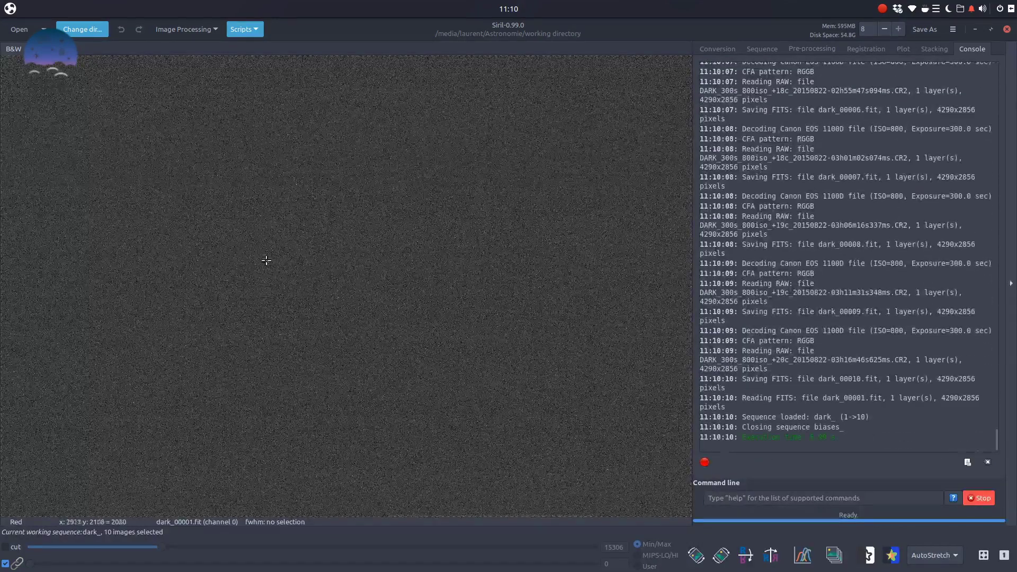
- Set the dark sequence's stacking method to average stacking with rejection, using Sigma Clipping
left_click(935, 48)
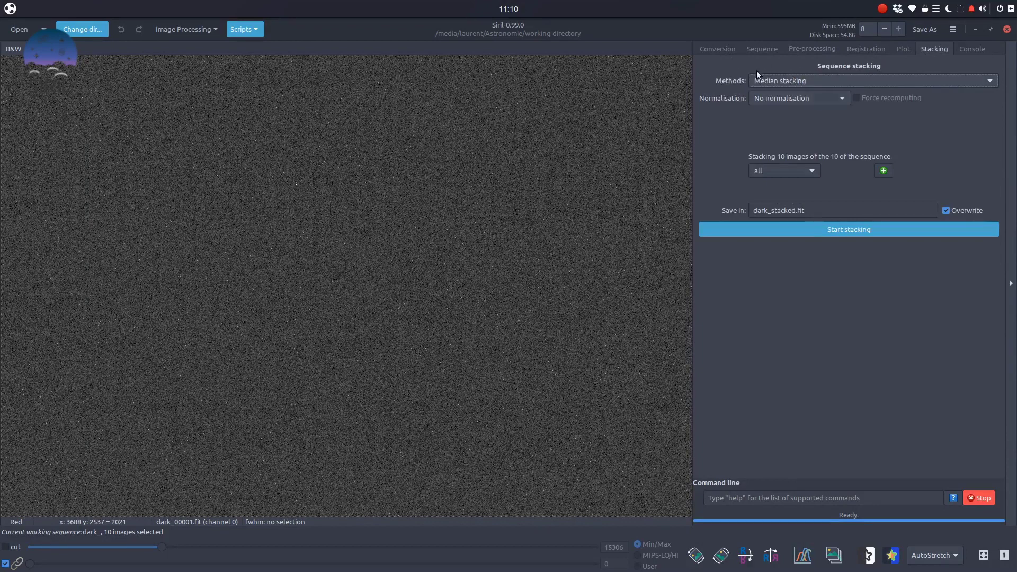
left_click(989, 81)
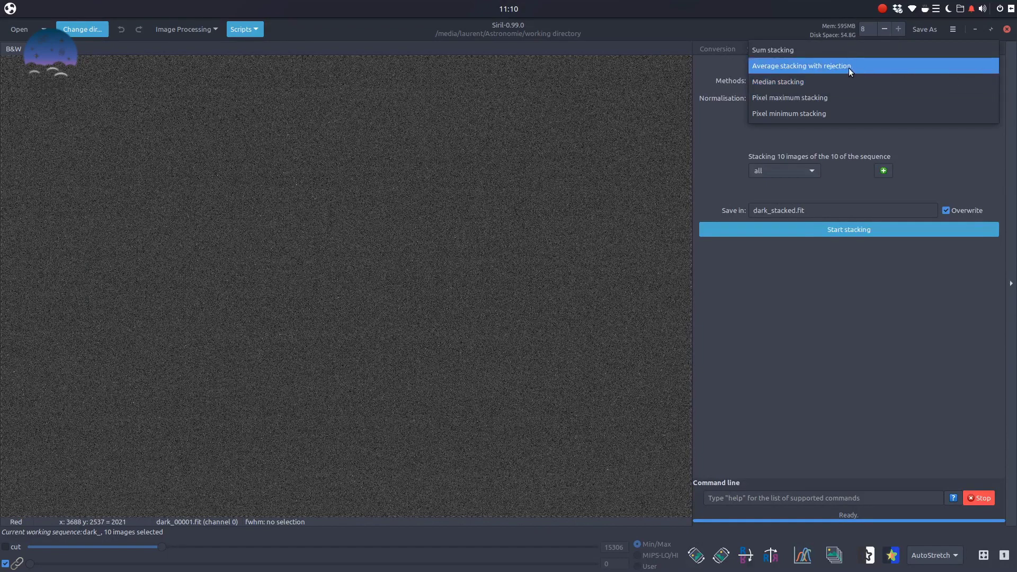
left_click(801, 69)
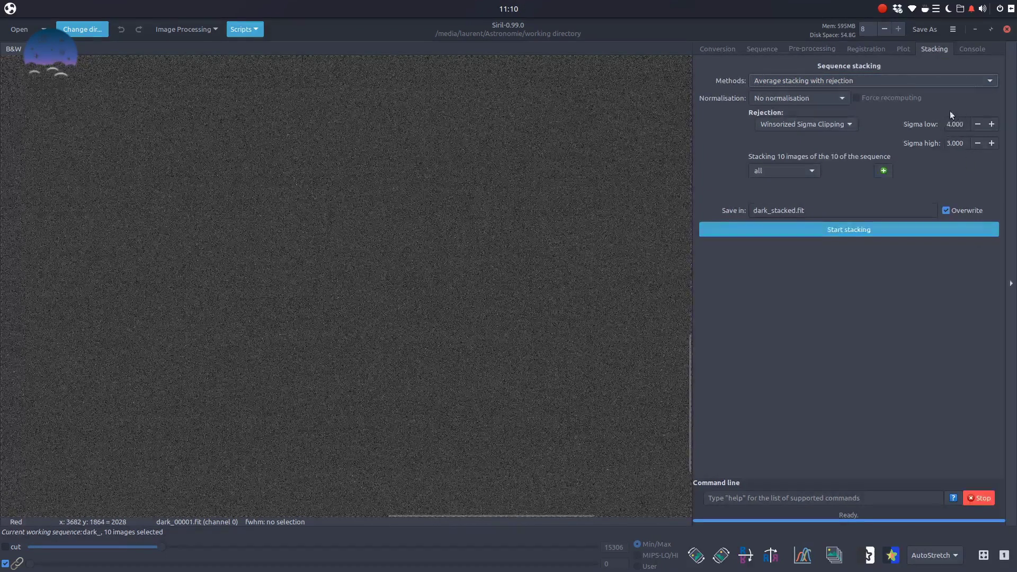
left_click(853, 125)
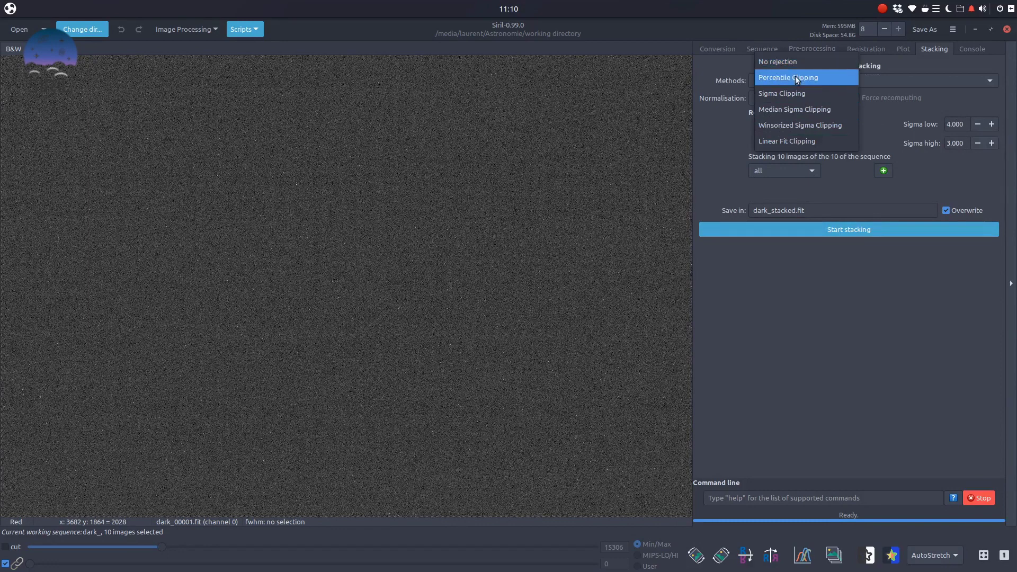
left_click(794, 93)
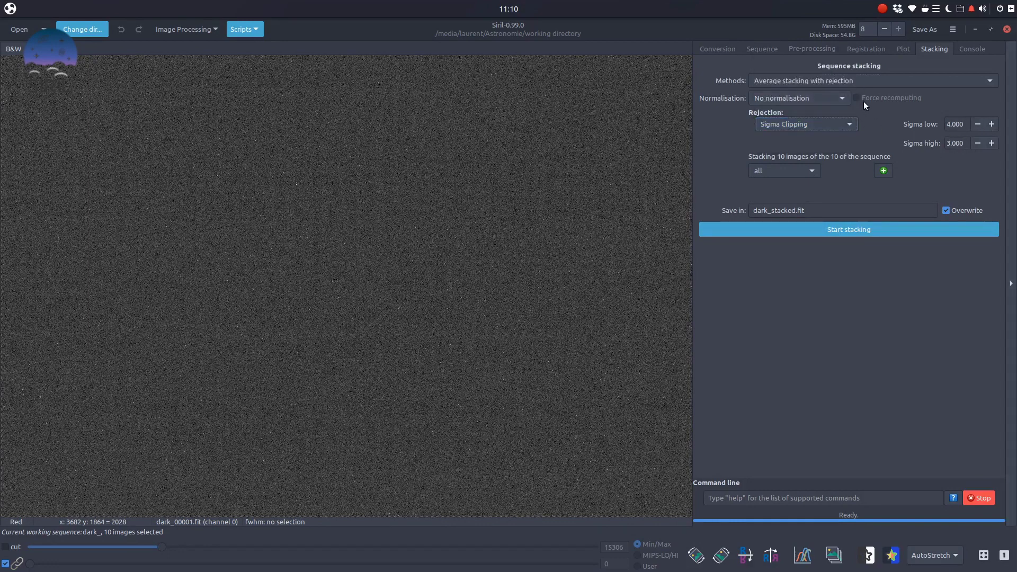
- Stack the dark sequence with median stacking and save the result as master-Dark
left_click(983, 83)
left_click(805, 95)
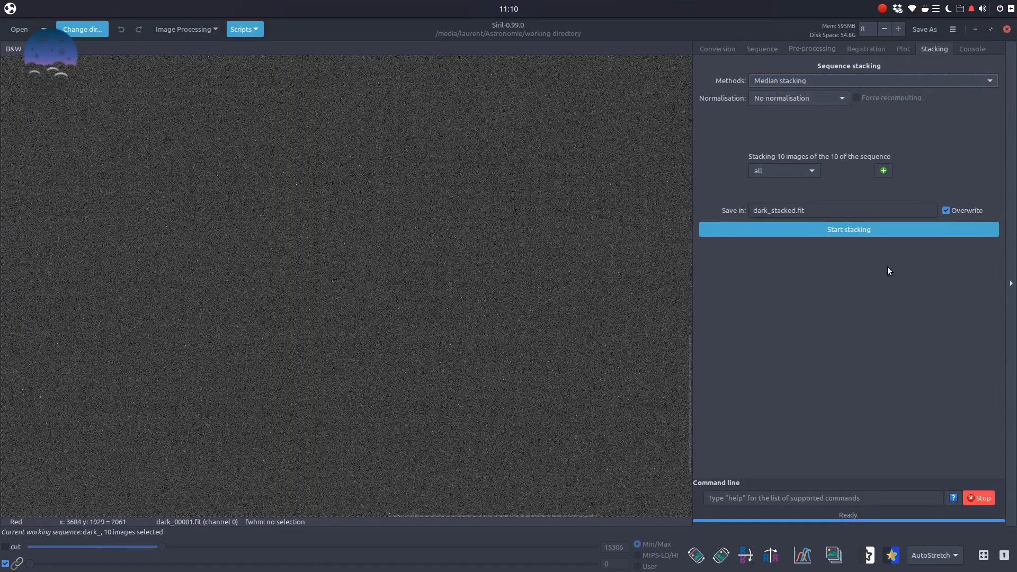
key("Tab")
type("mastr")
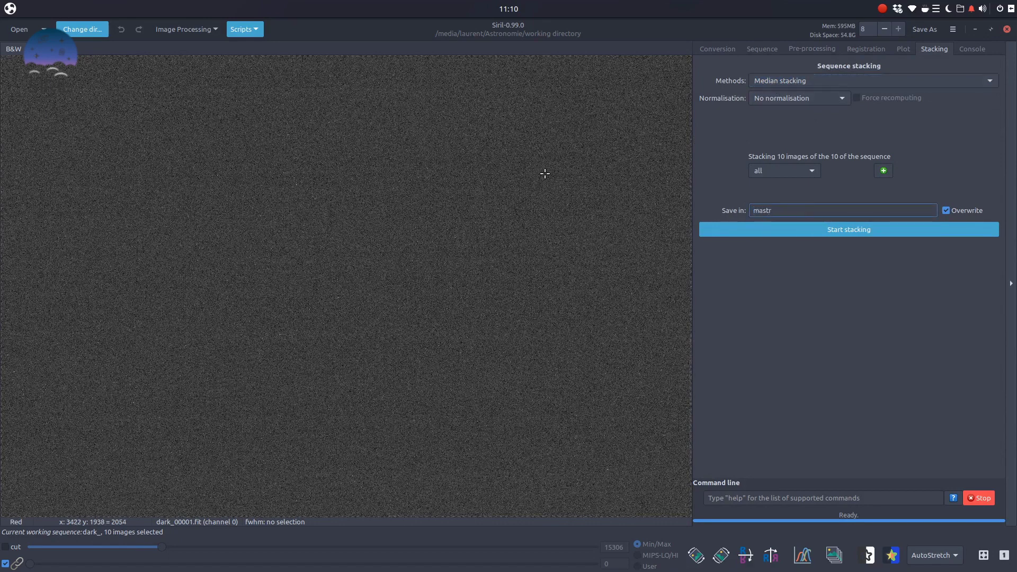
key("BackSpace")
type("er-Dark")
left_click(868, 231)
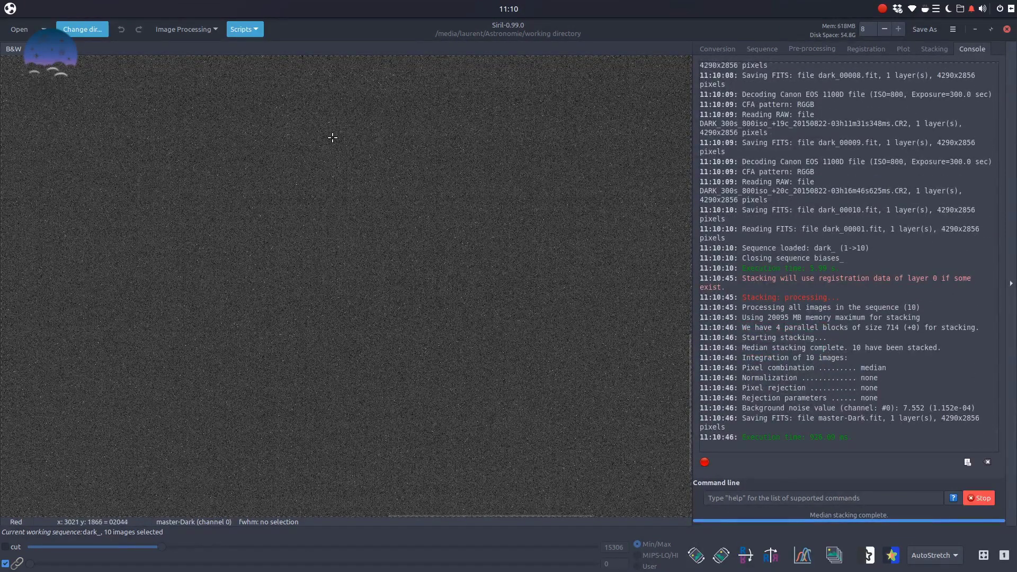
- Examine the noise and hot pixels of the stacked master dark at close range and in overview
scroll(362, 290, "up", 5)
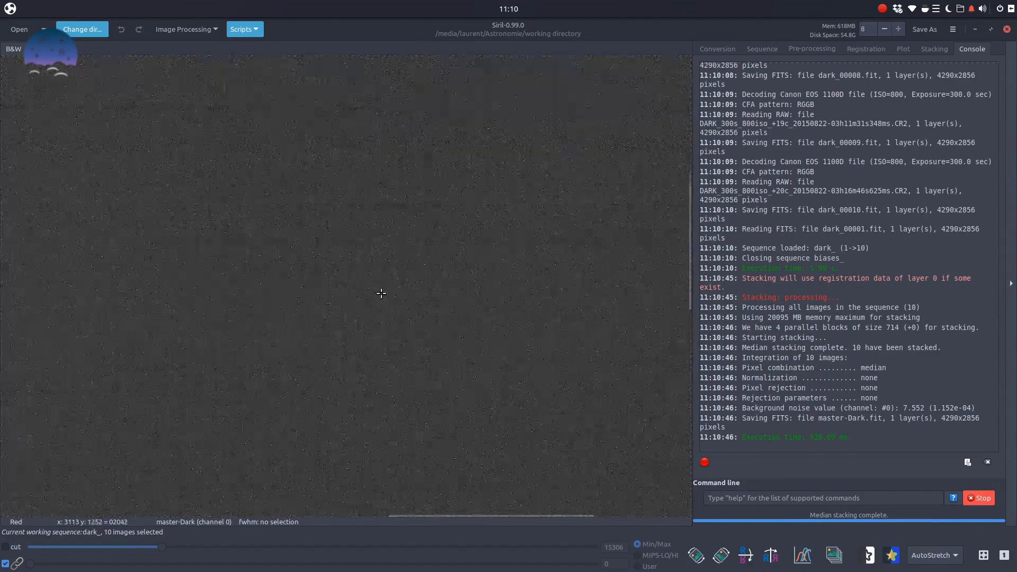
scroll(382, 293, "up", 4)
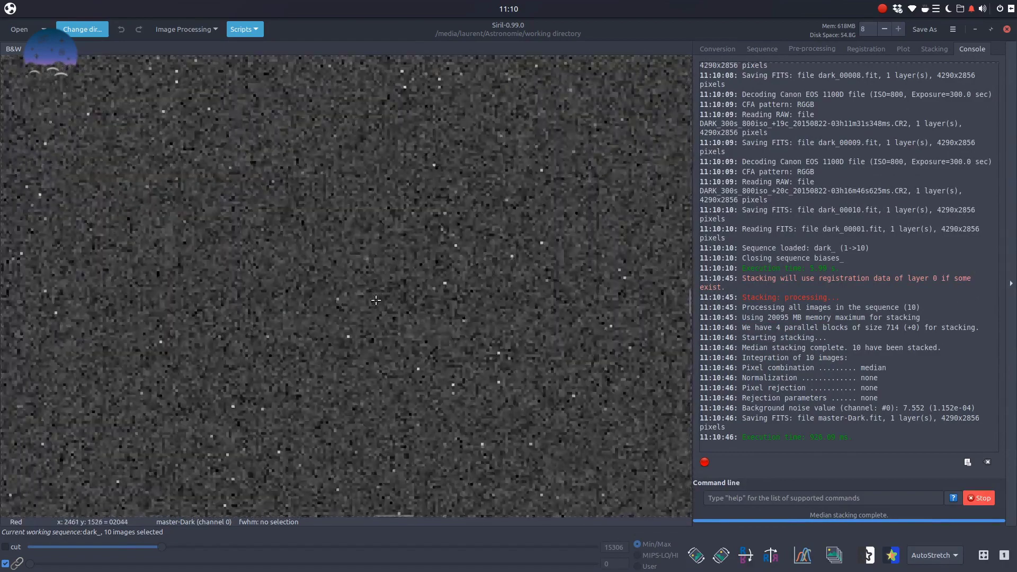
scroll(378, 298, "up", 3)
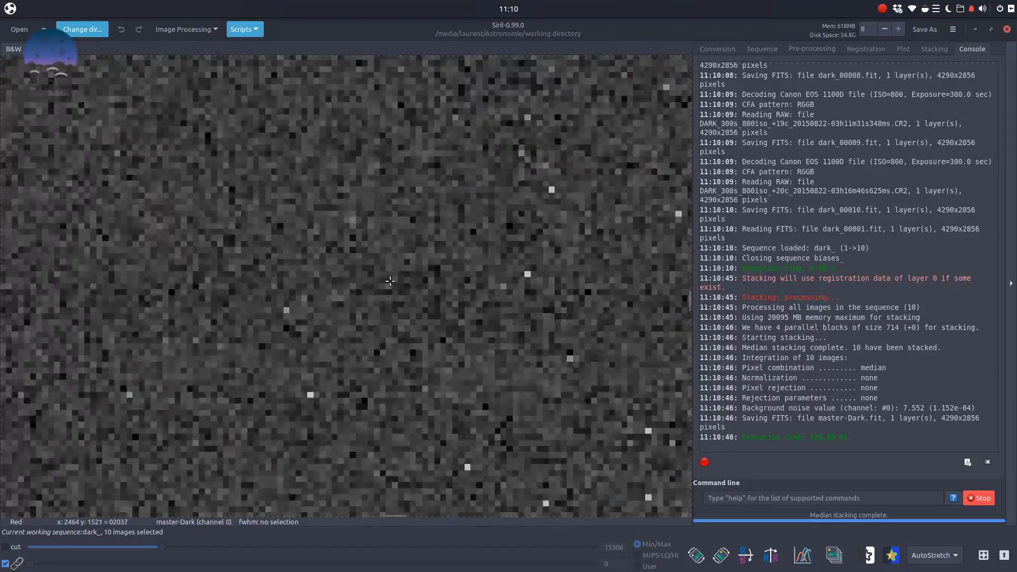
scroll(390, 282, "down", 1)
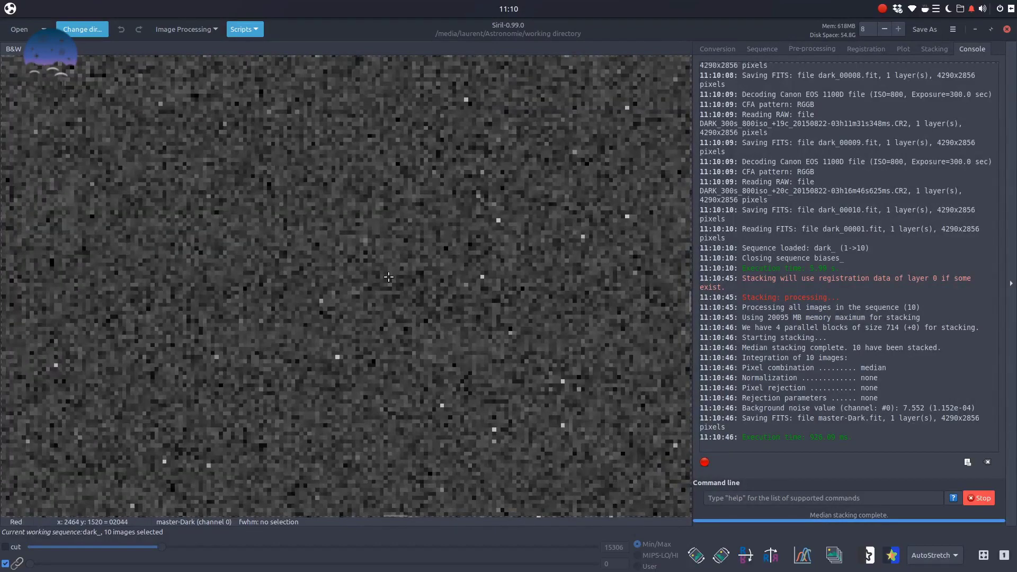
scroll(388, 277, "down", 3)
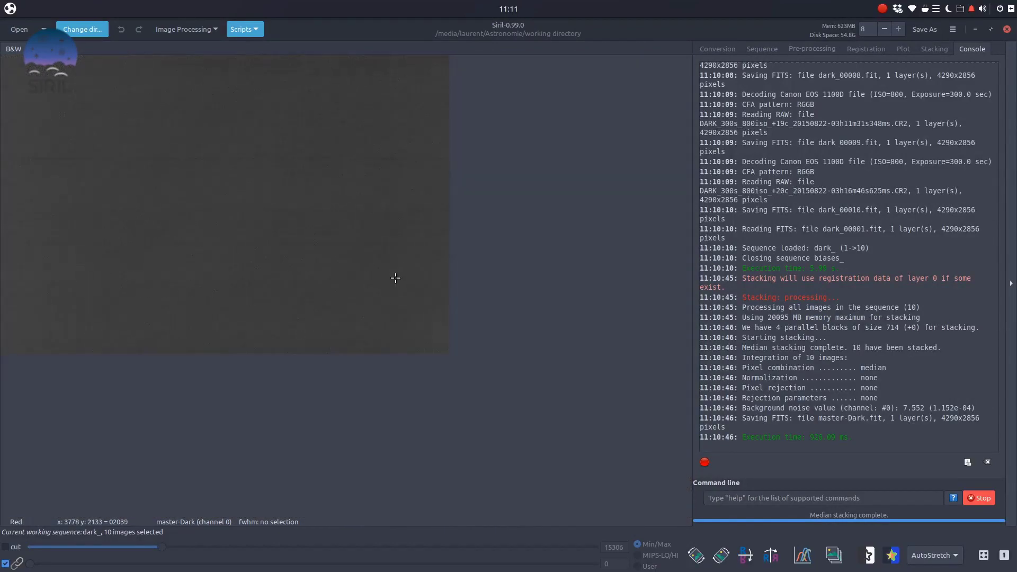
scroll(396, 278, "up", 4)
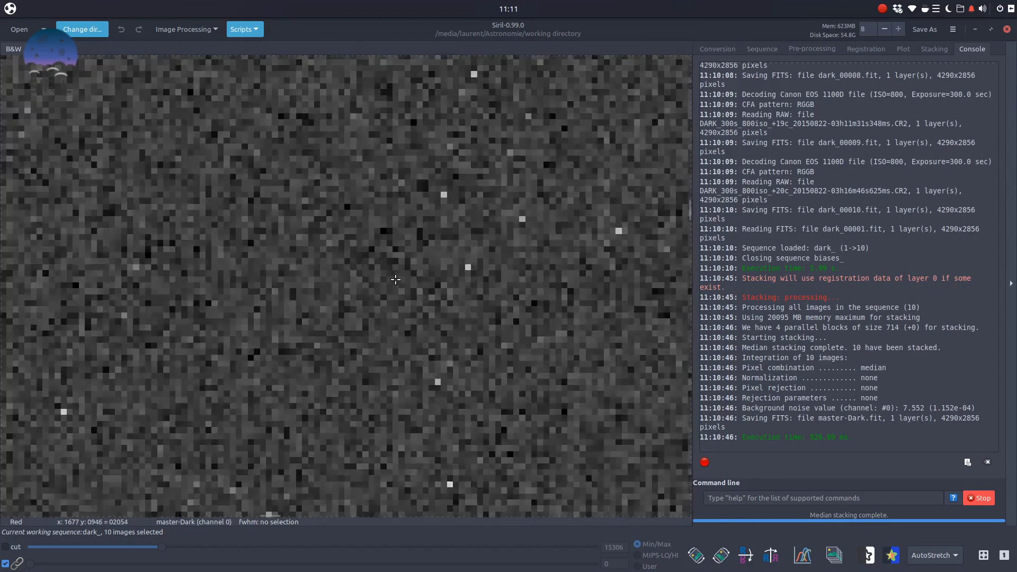
scroll(397, 280, "down", 3)
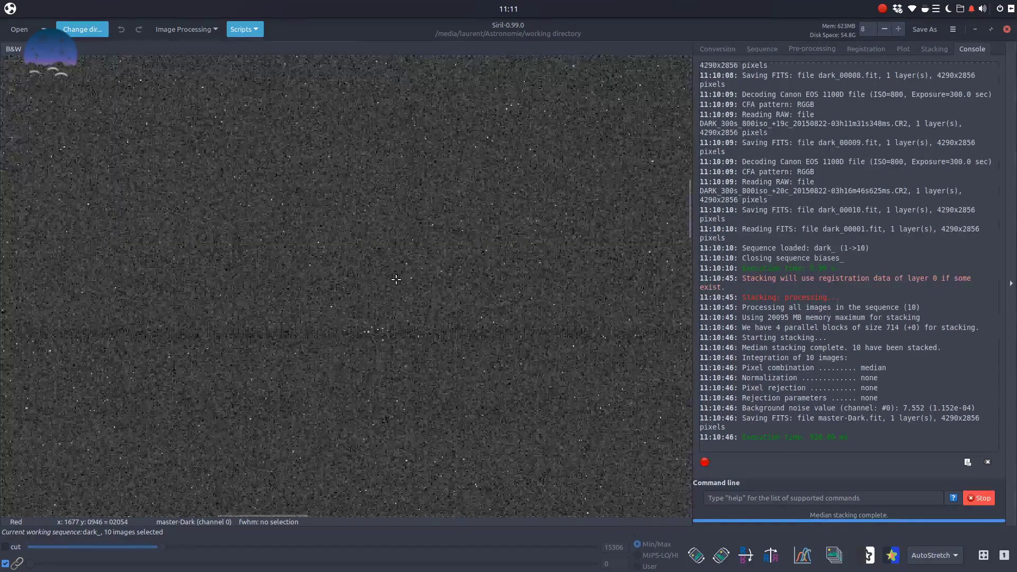
scroll(396, 279, "down", 2)
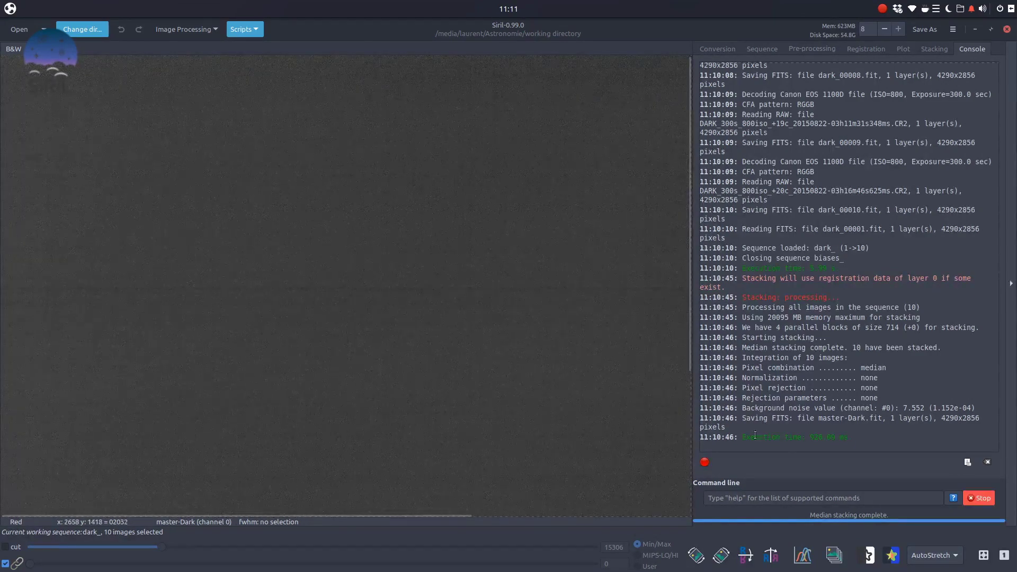
- Inspect the whole master dark in Histogram display mode, fitted to the window, and restore AutoStretch
left_click(935, 555)
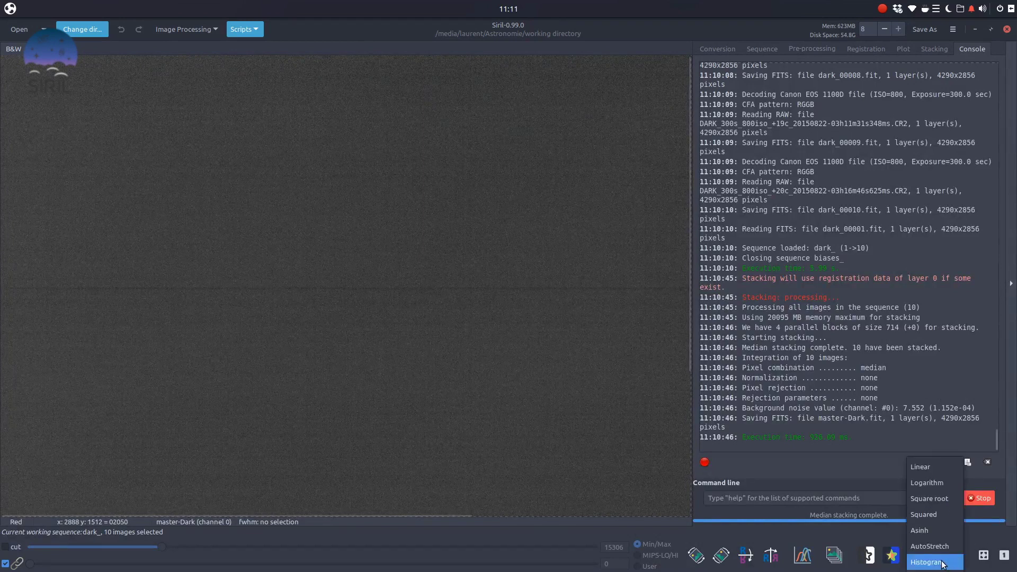
left_click(930, 563)
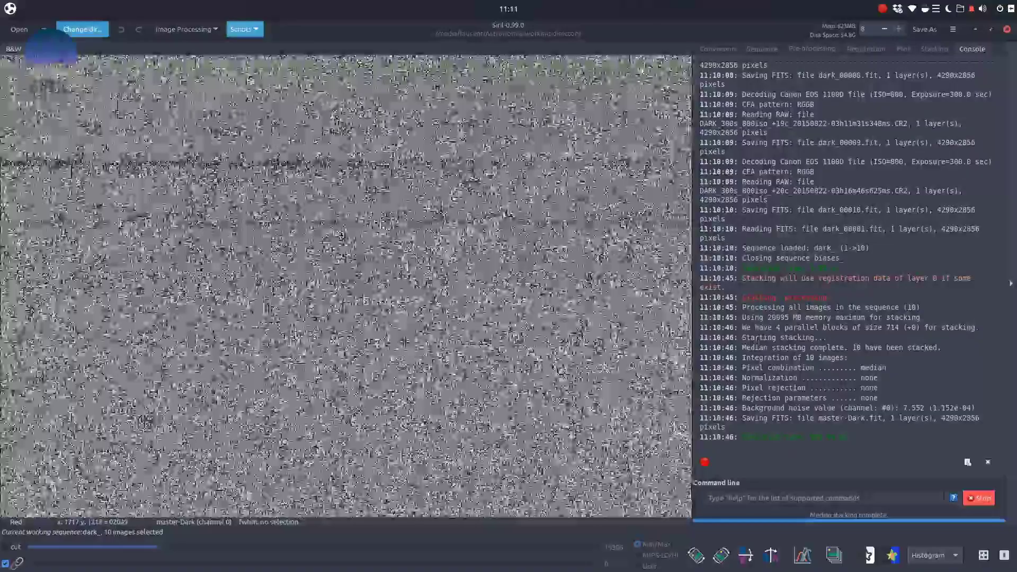
scroll(423, 342, "down", 4)
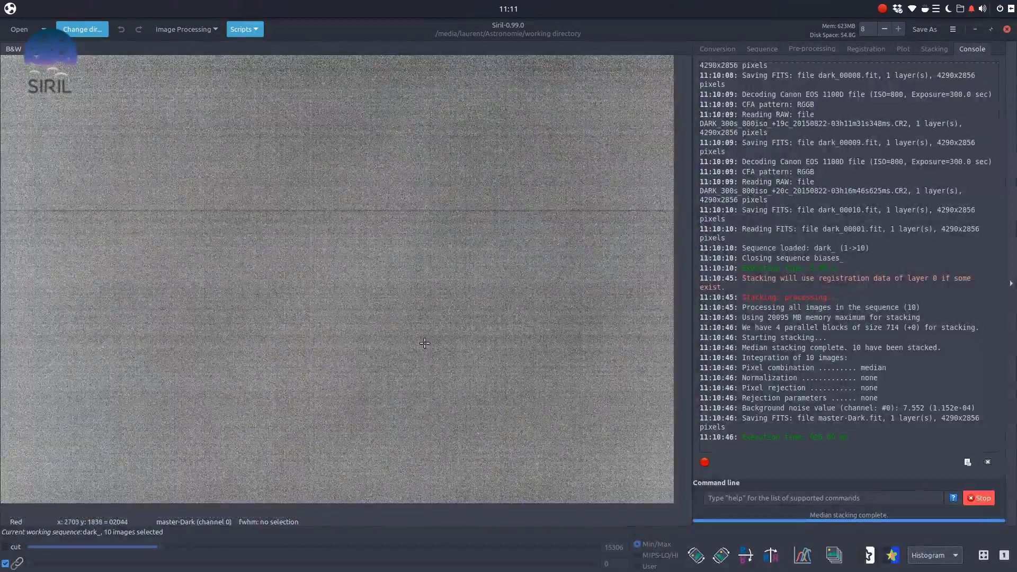
left_click(983, 555)
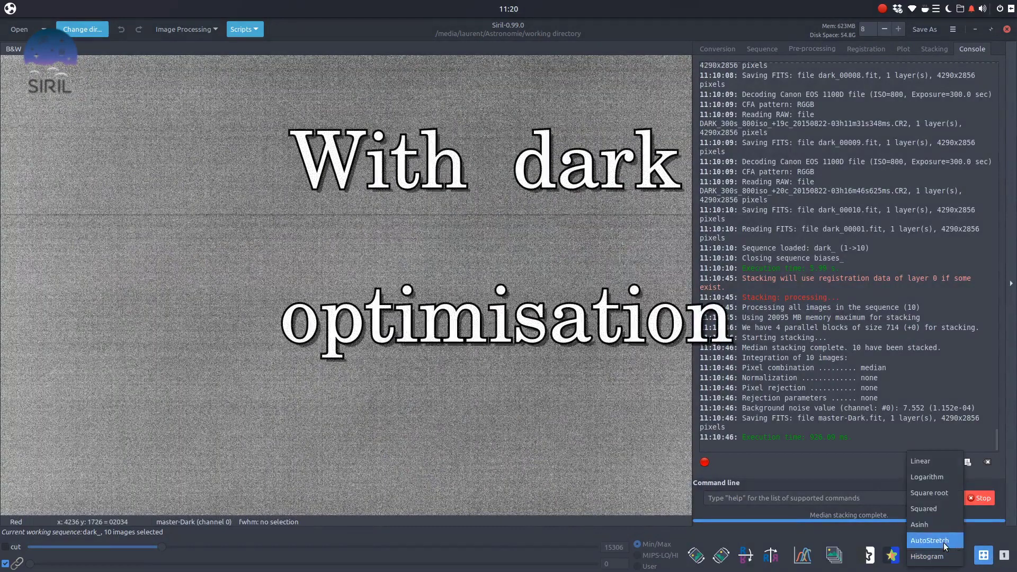
left_click(945, 543)
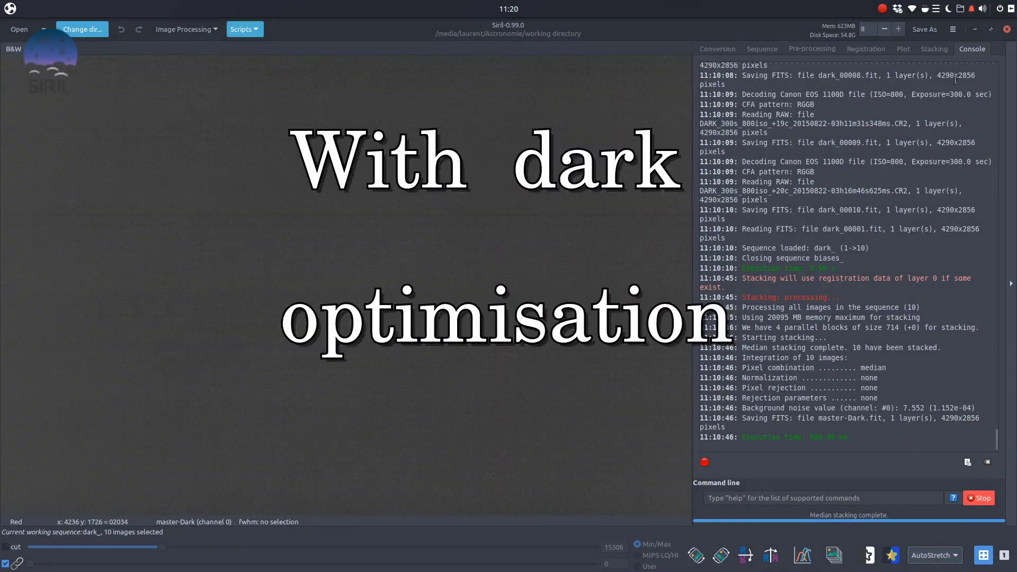
- Select dark_.seq as the working sequence
left_click(714, 49)
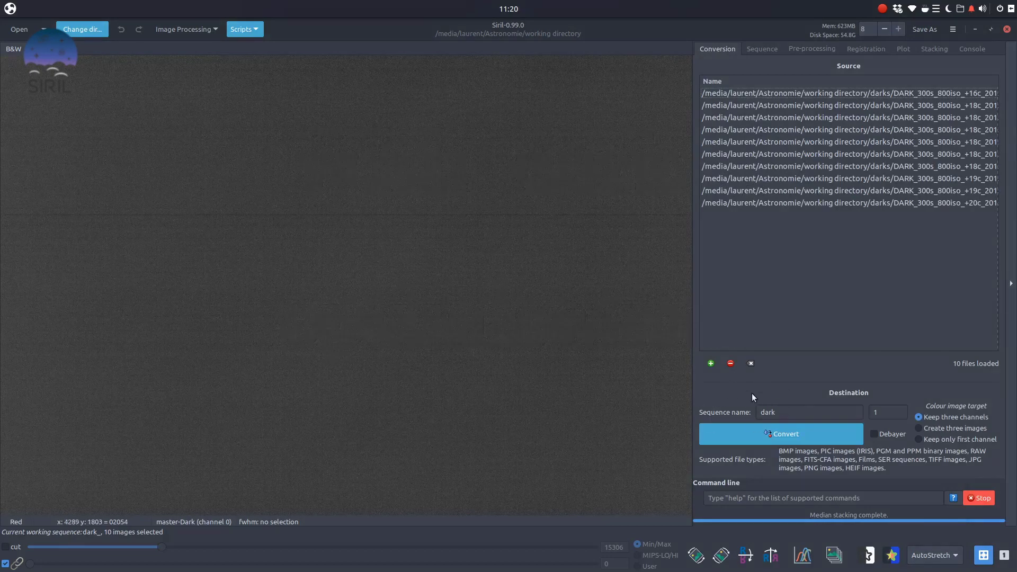
left_click(764, 49)
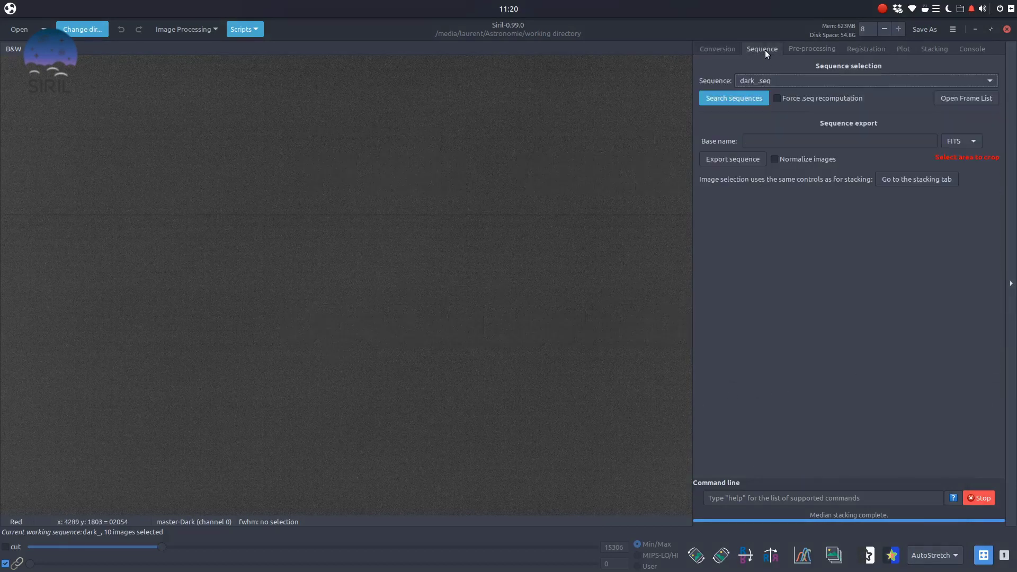
left_click(991, 80)
left_click(772, 82)
- Pre-process the dark sequence using only master-Bias.fit as the offset, keeping the pp_ output prefix
left_click(803, 49)
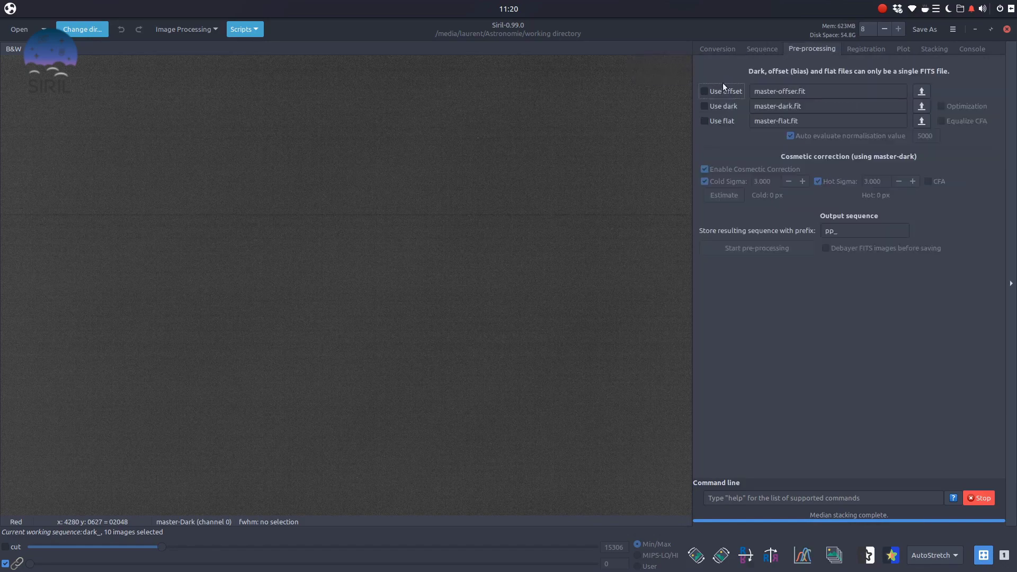
left_click(705, 92)
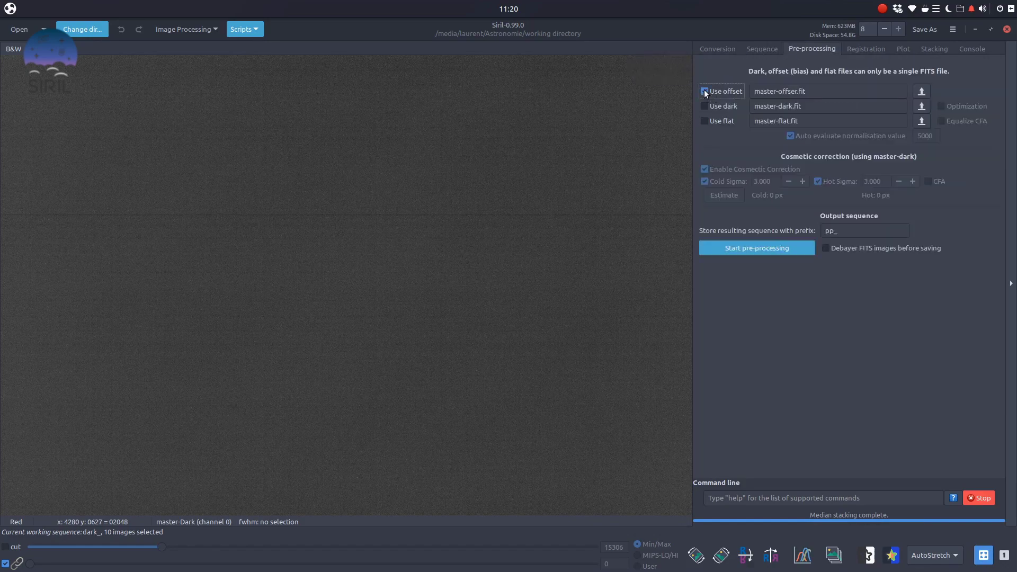
left_click(921, 92)
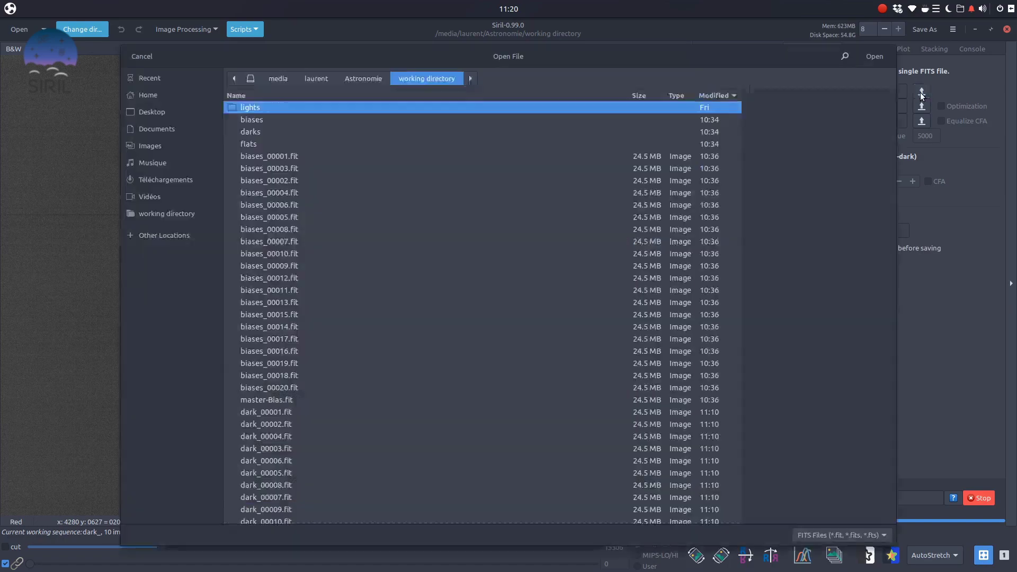
scroll(313, 241, "down", 1)
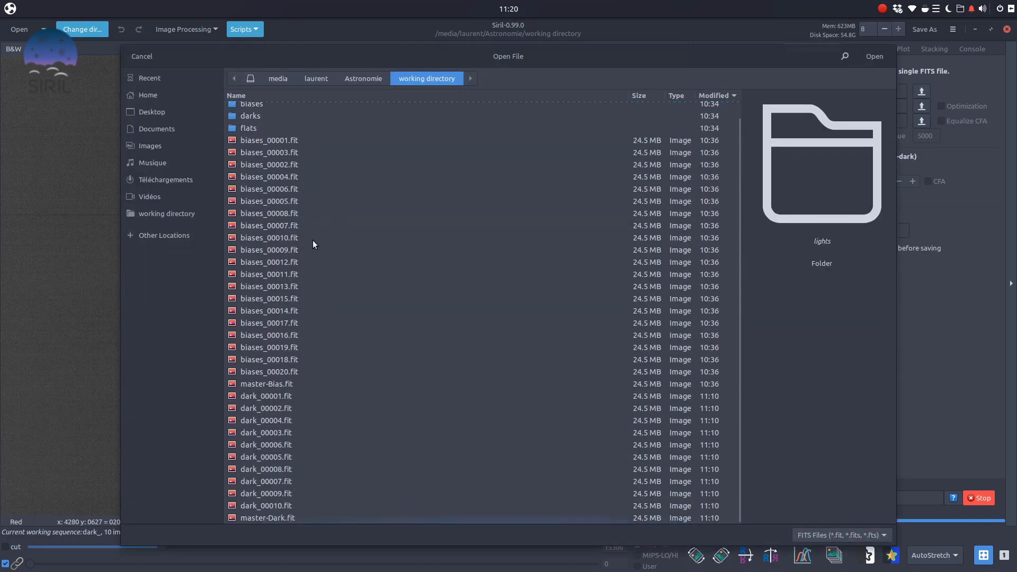
left_click(268, 383)
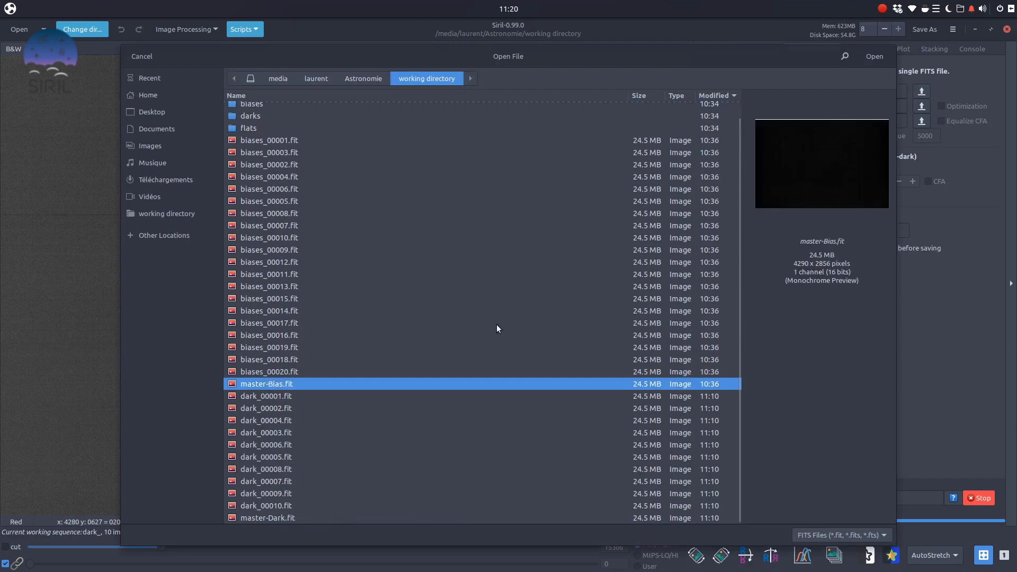
left_click(875, 57)
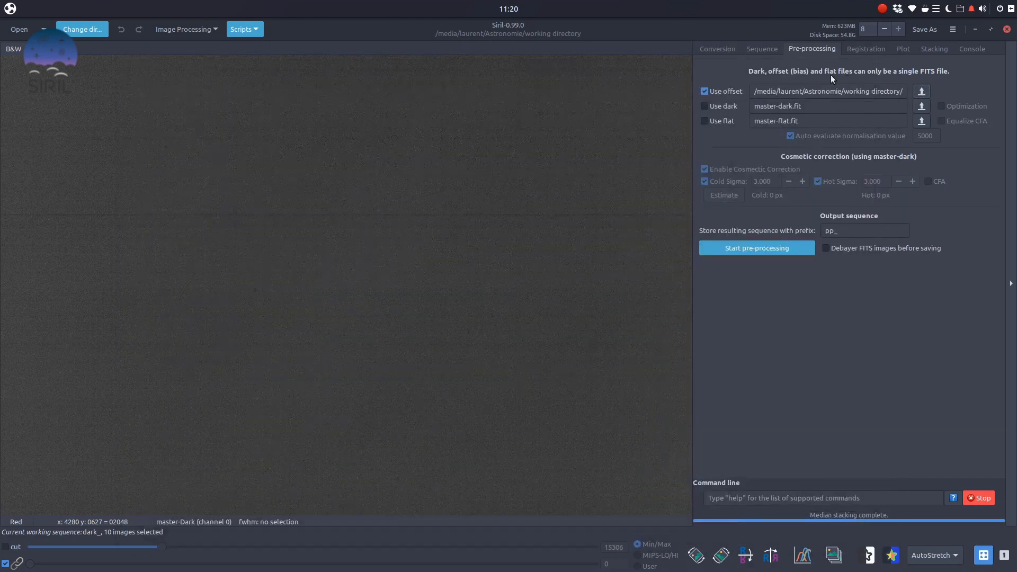
left_click(755, 254)
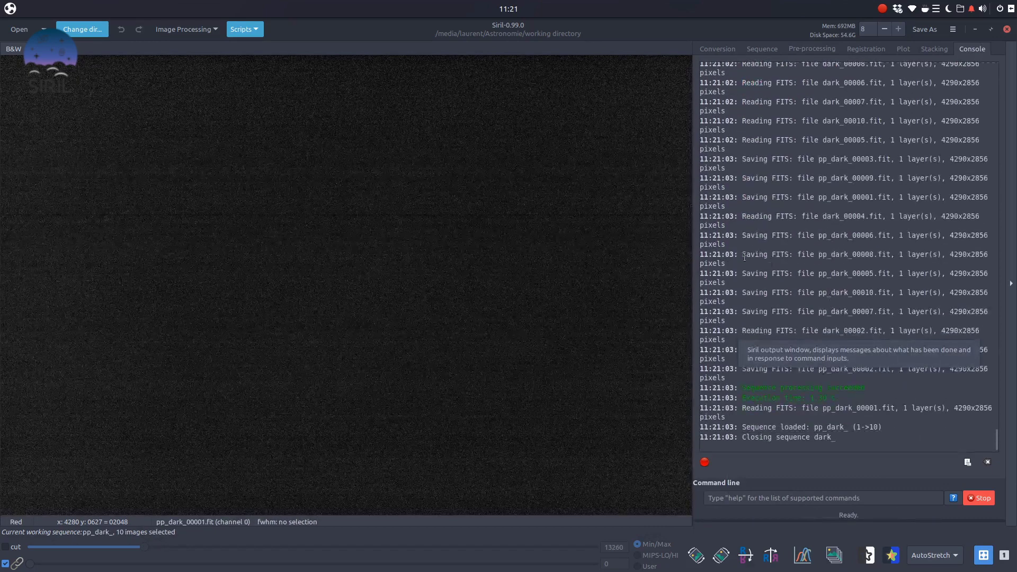
- Stack the pre-processed dark sequence with median stacking and save it as master-Dark-with-optimisation
left_click(936, 49)
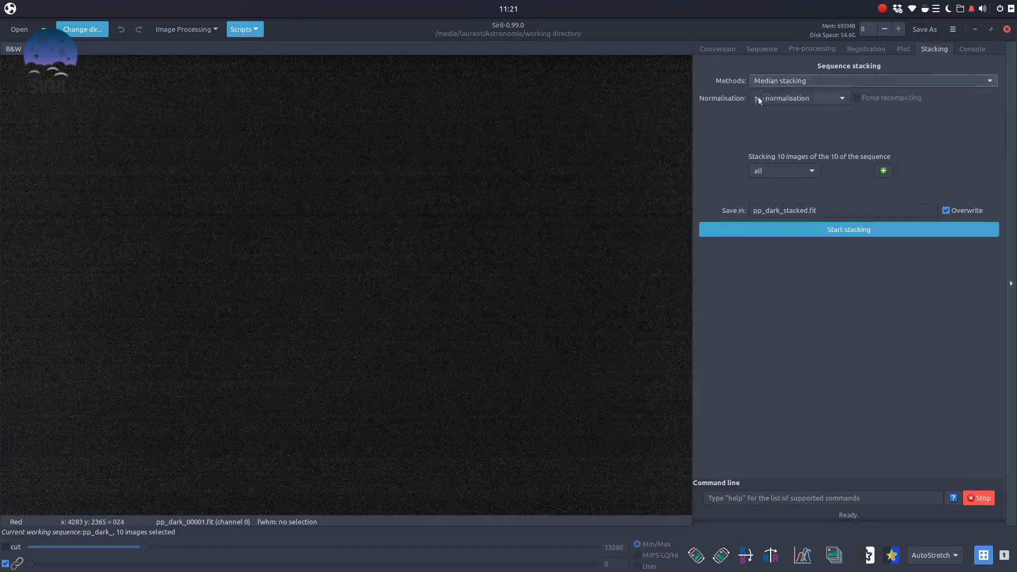
triple_click(833, 212)
type("m")
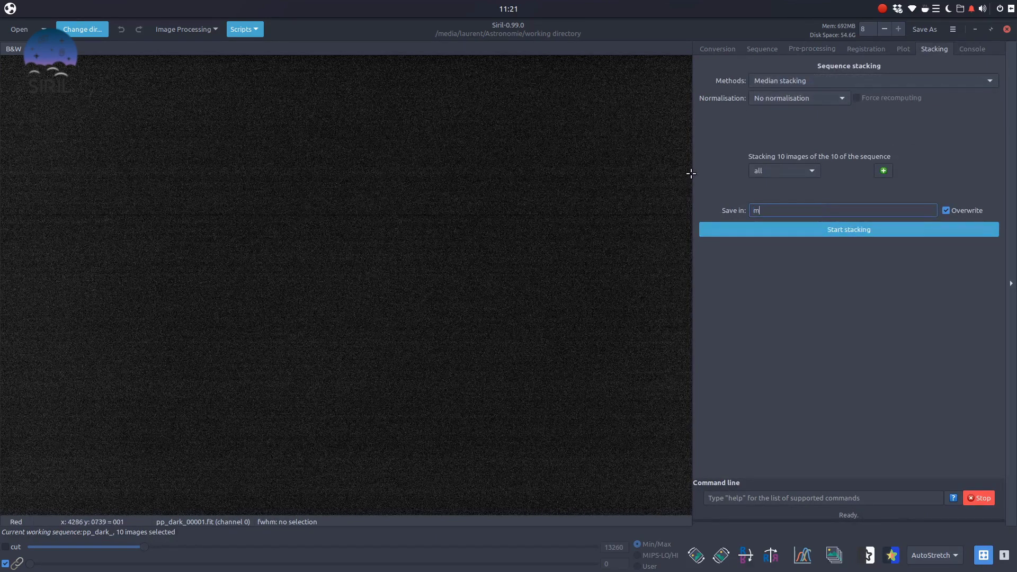
type("aster-Dark-with-optimisation")
left_click(830, 230)
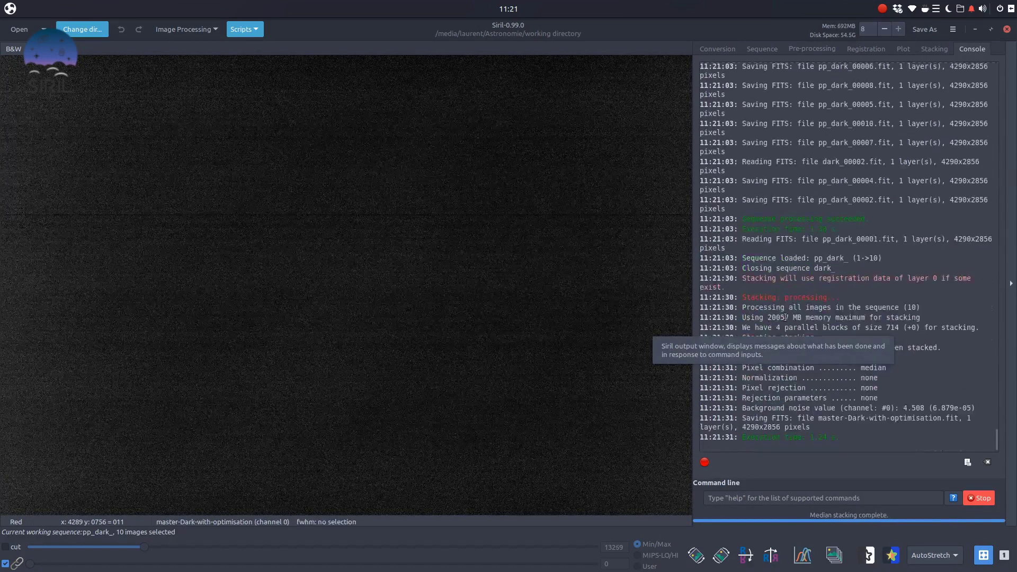
- Inspect the master-Dark-with-optimisation image and leave its display mode on AutoStretch
left_click(954, 556)
left_click(952, 548)
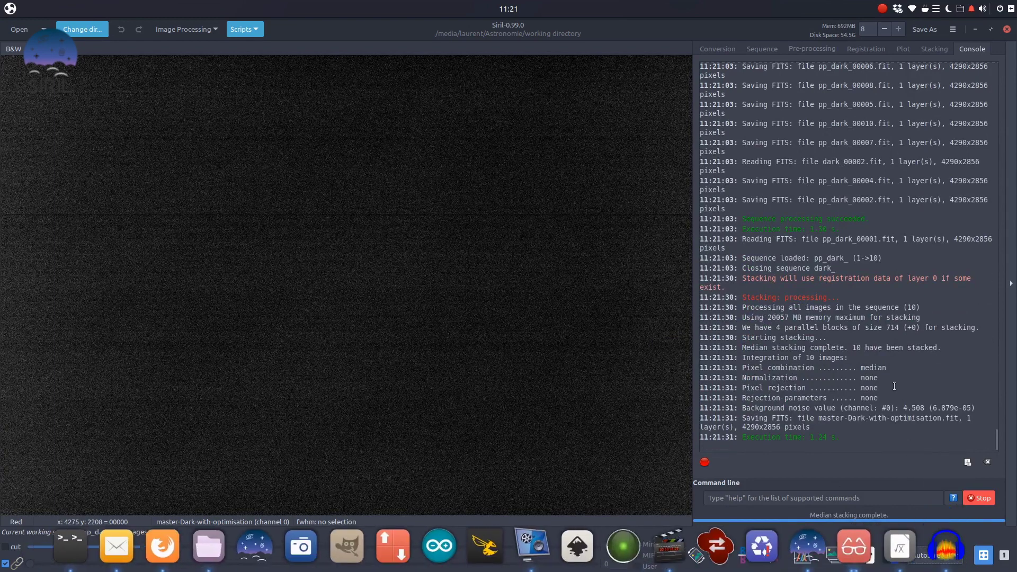
left_click(937, 555)
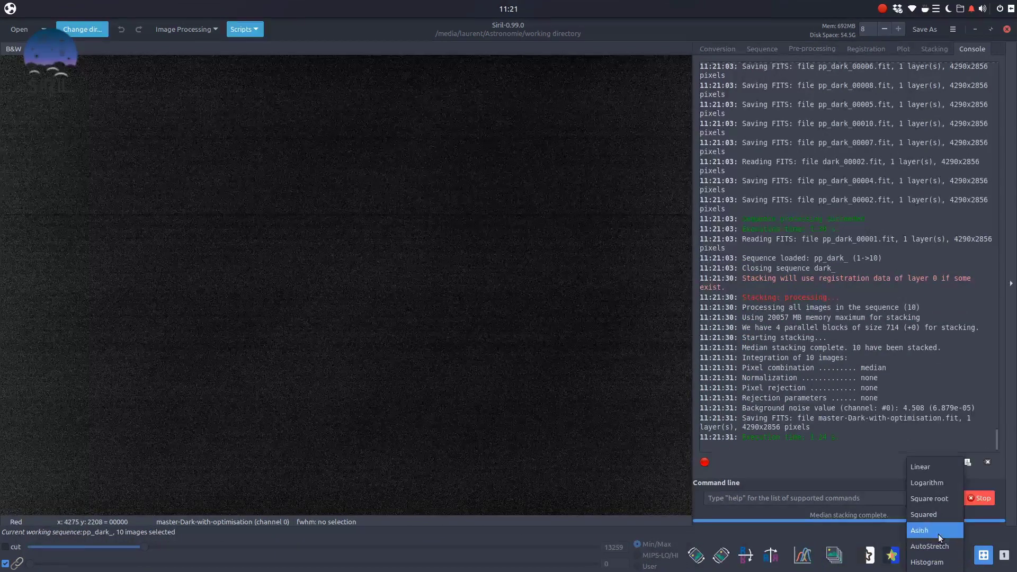
left_click(939, 552)
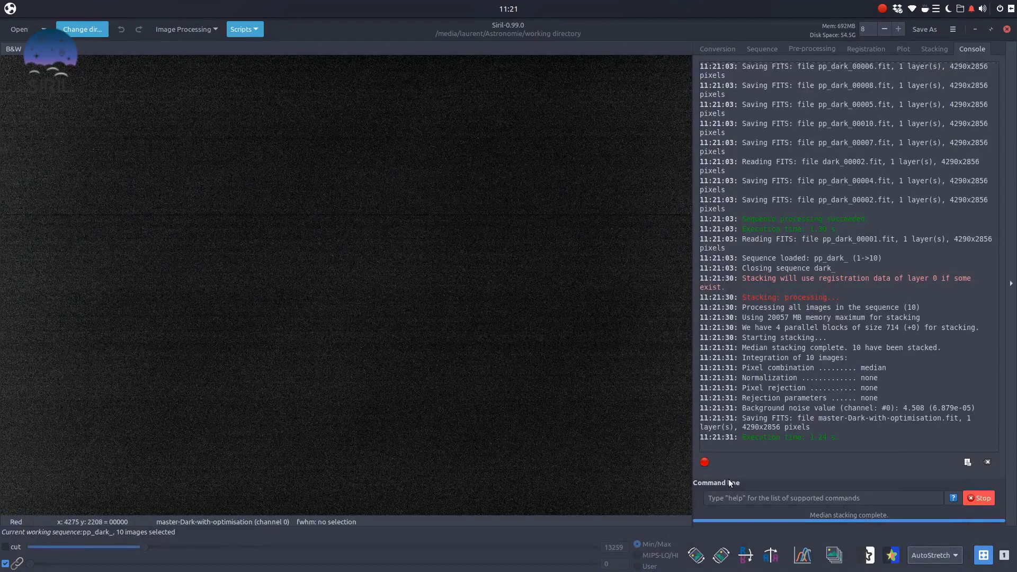
left_click(954, 554)
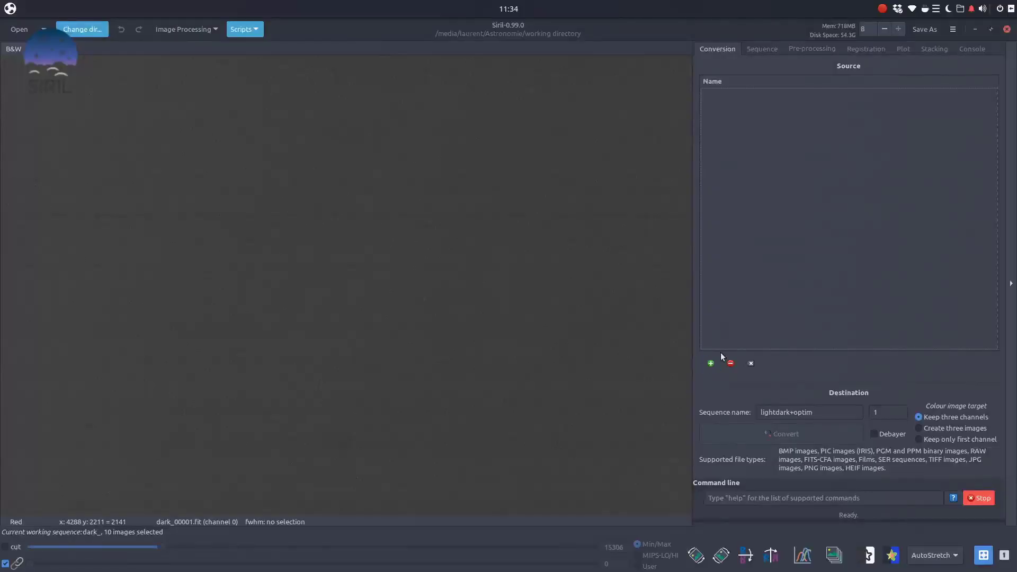
- Convert all five CR2 files from the flats folder into a sequence named flat
left_click(710, 363)
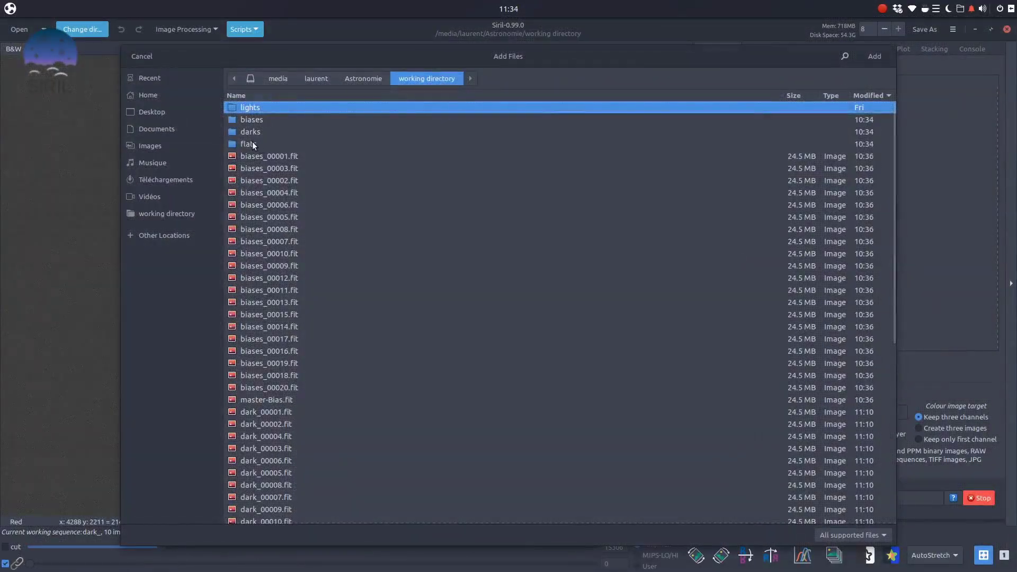
double_click(253, 145)
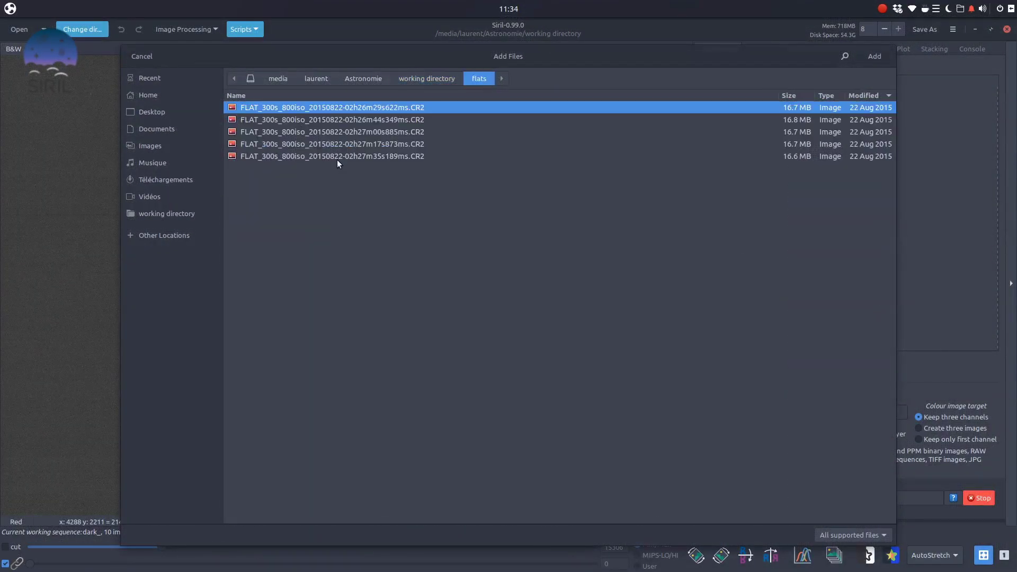
left_click(337, 160, "shift")
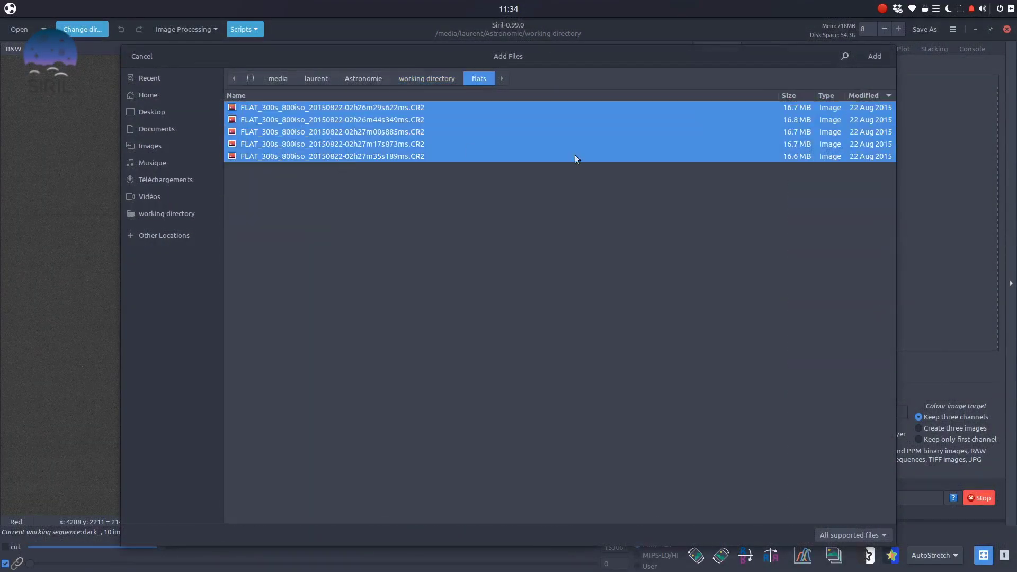
left_click(875, 56)
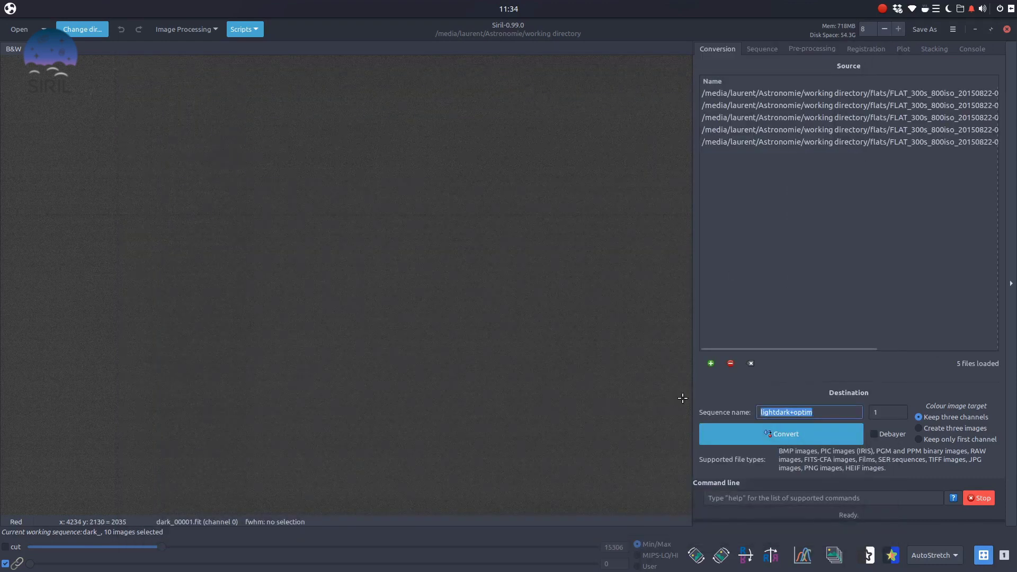
type("flat")
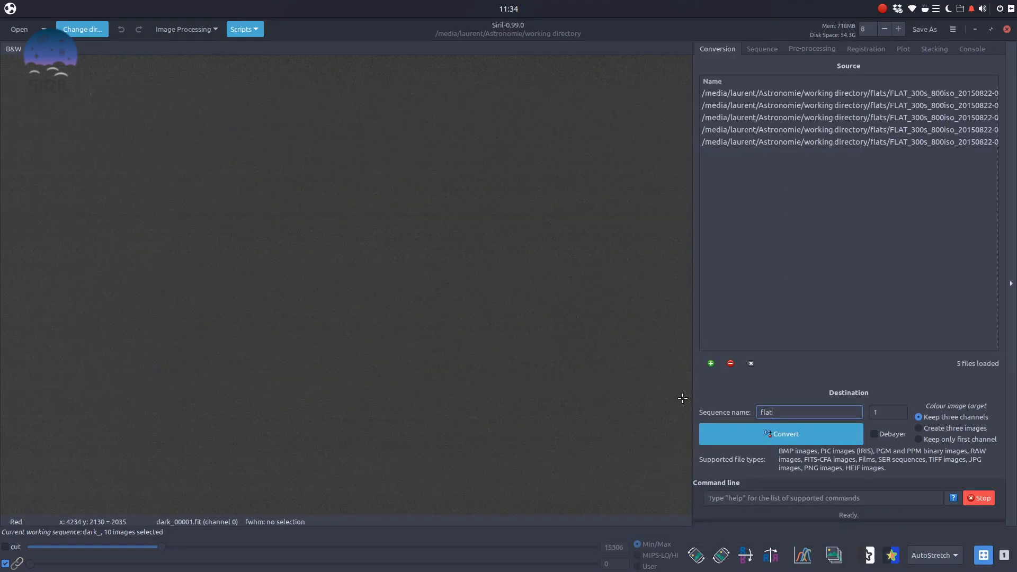
left_click(770, 432)
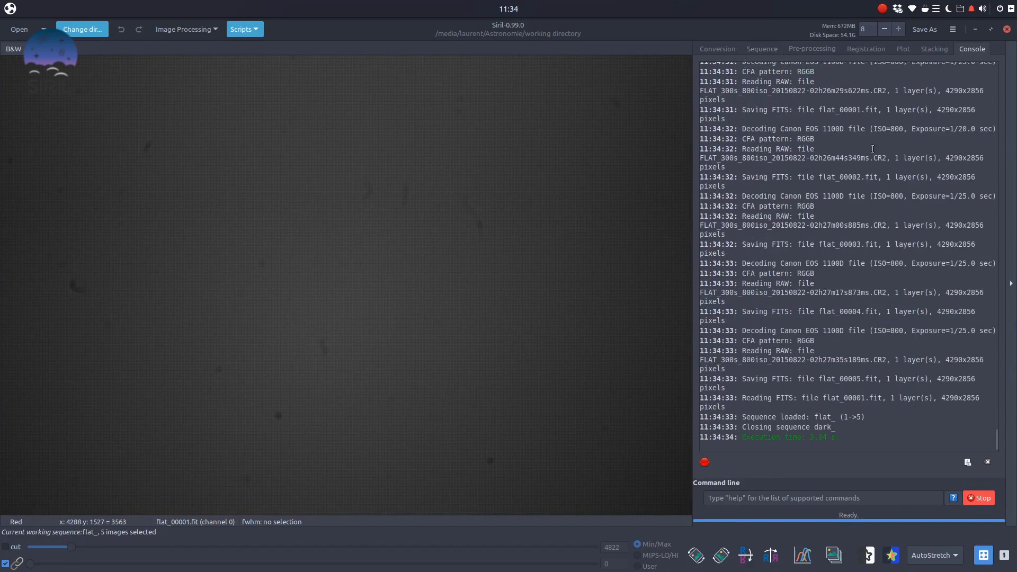
- Pre-process the flat sequence with dark subtraction disabled and master-Bias.fit as the offset, keeping the pp_ output prefix
left_click(813, 48)
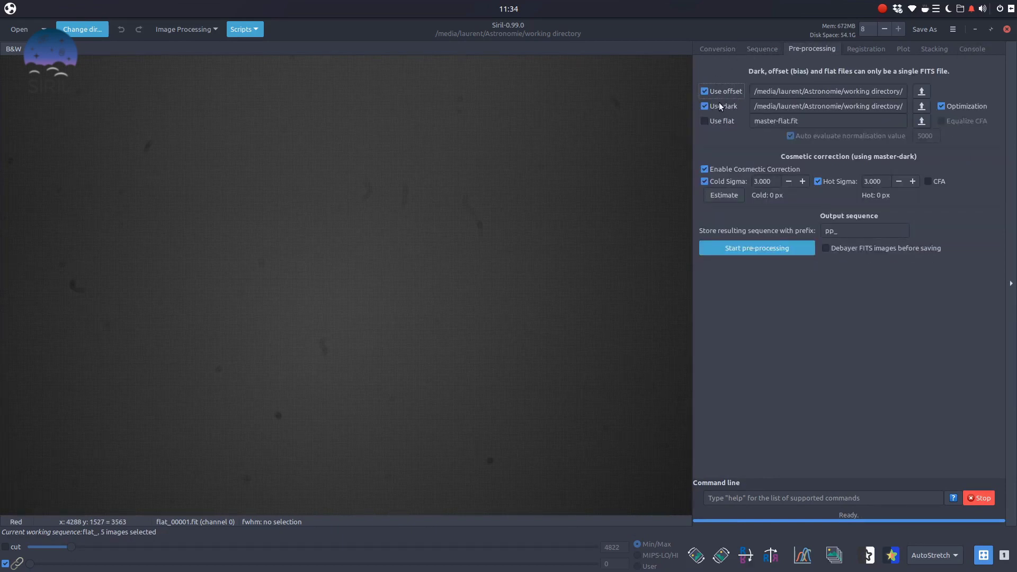
left_click(705, 106)
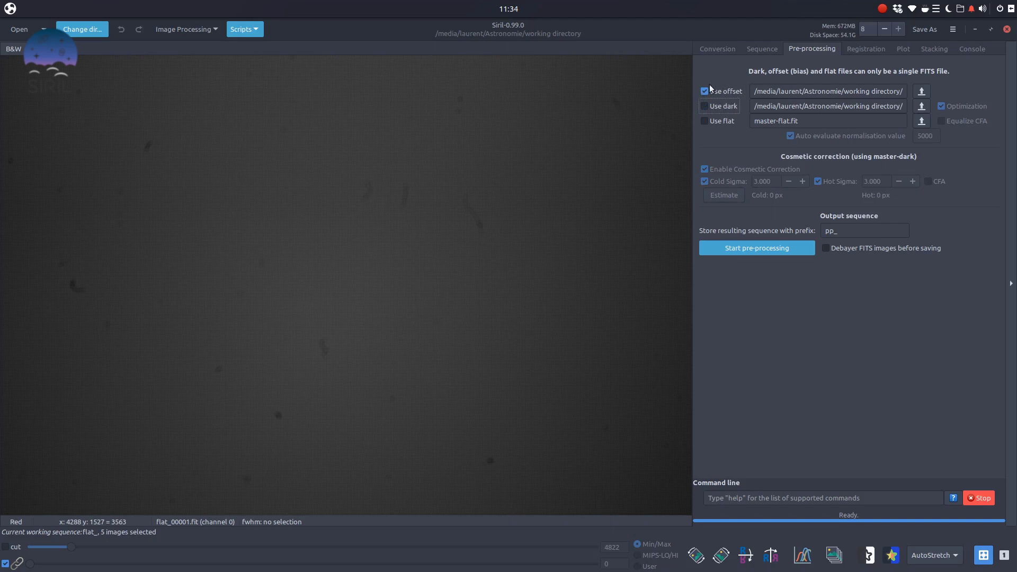
left_click(922, 91)
scroll(307, 333, "down", 3)
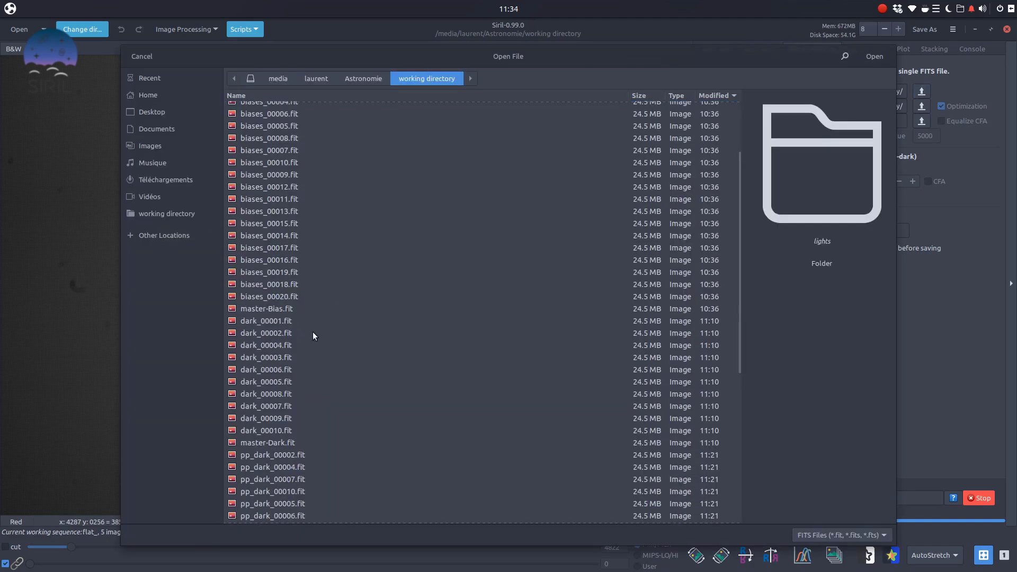
left_click(271, 310)
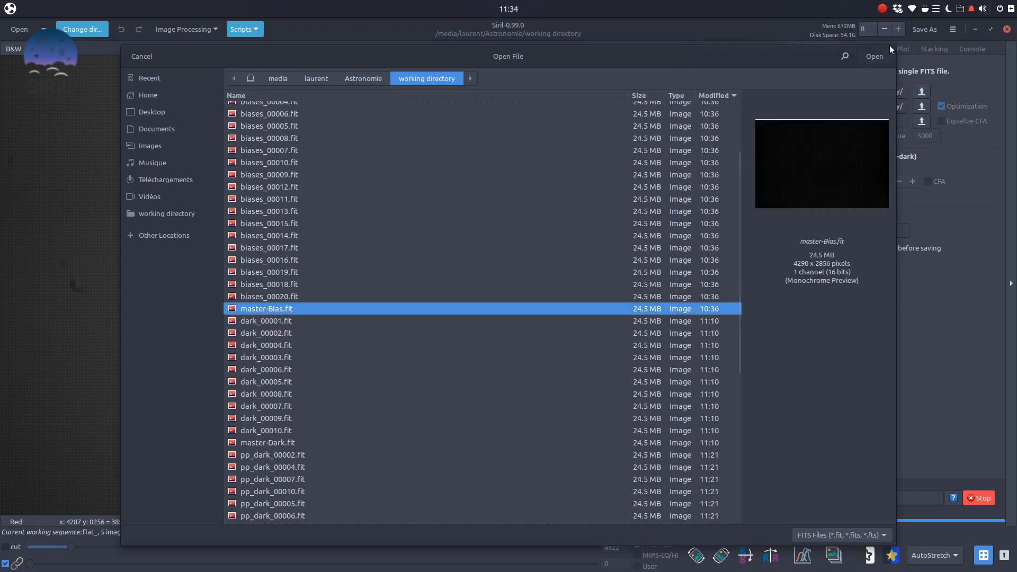
left_click(874, 56)
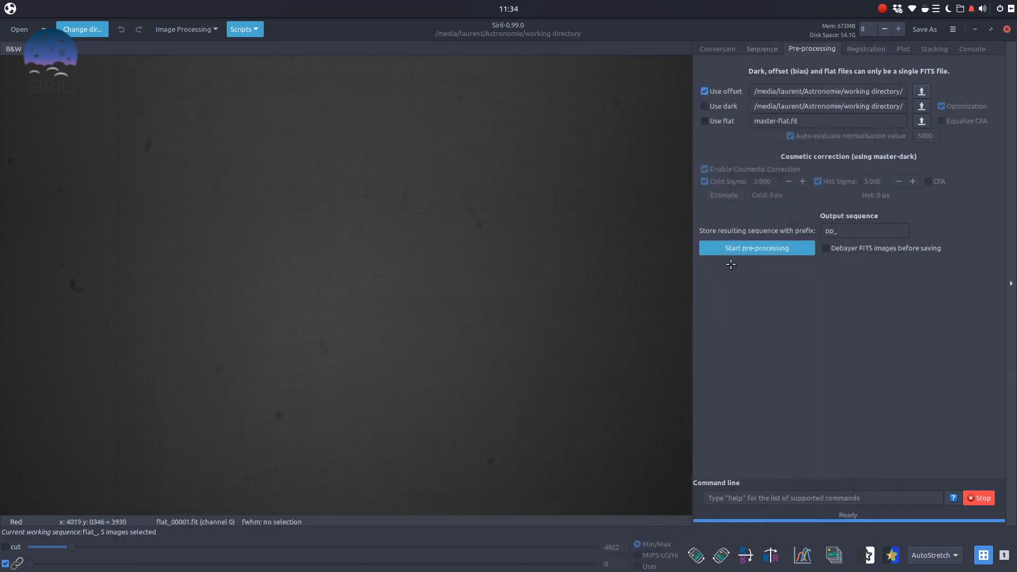
left_click(771, 248)
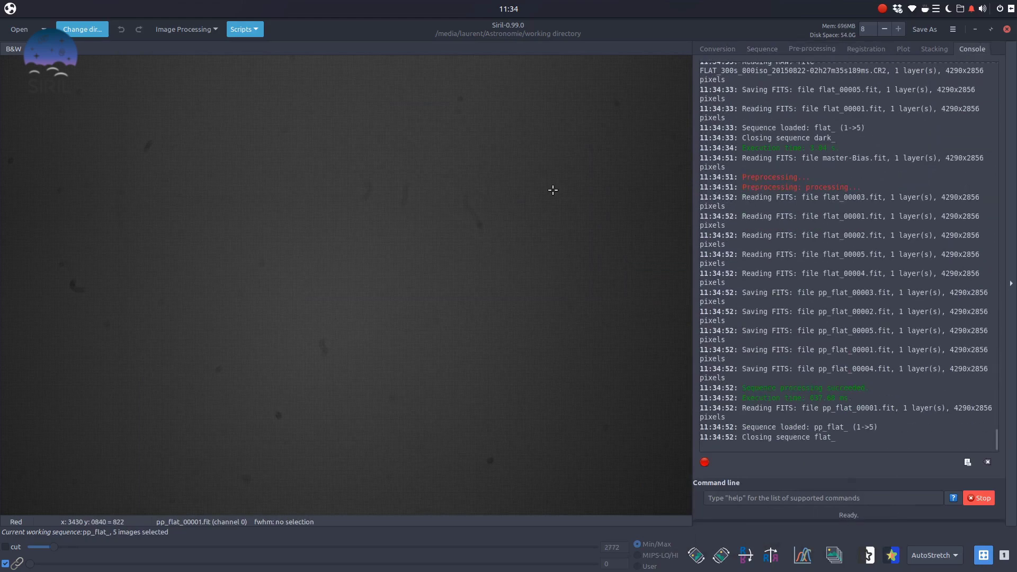
- Stack the pre-processed flats using median stacking with multiplicative normalisation and save the result as master-Flat
left_click(930, 47)
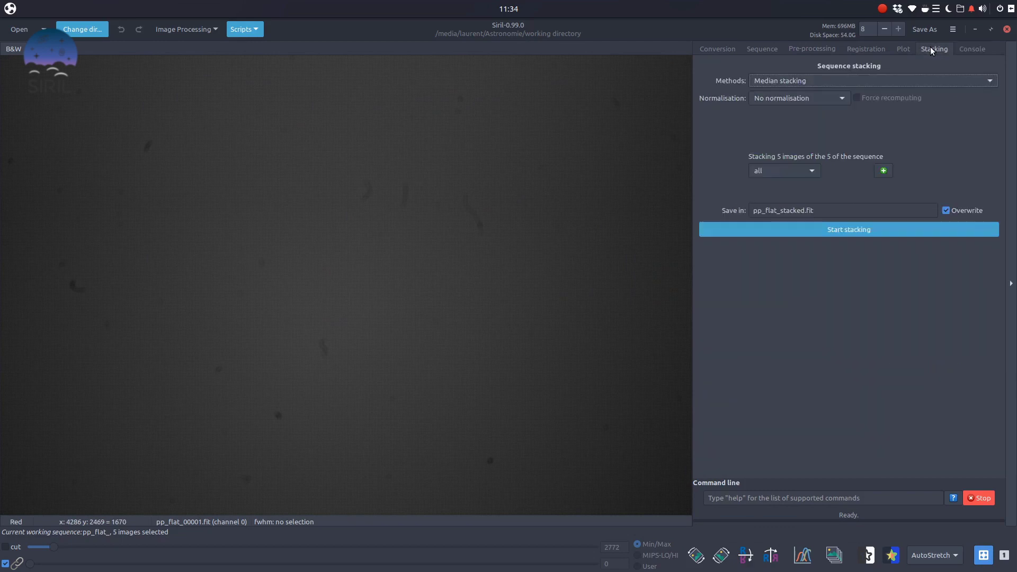
left_click(841, 98)
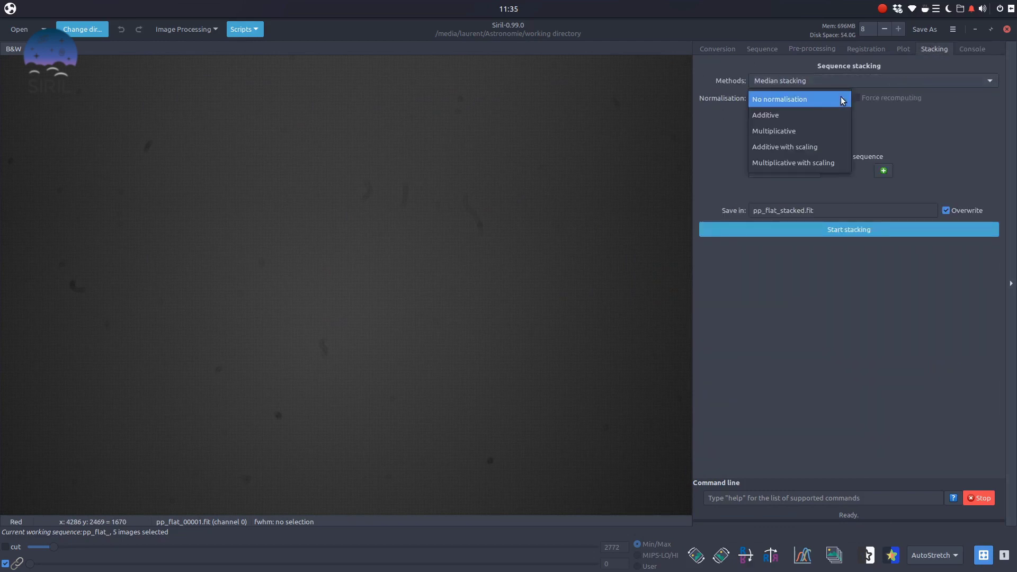
key("Escape")
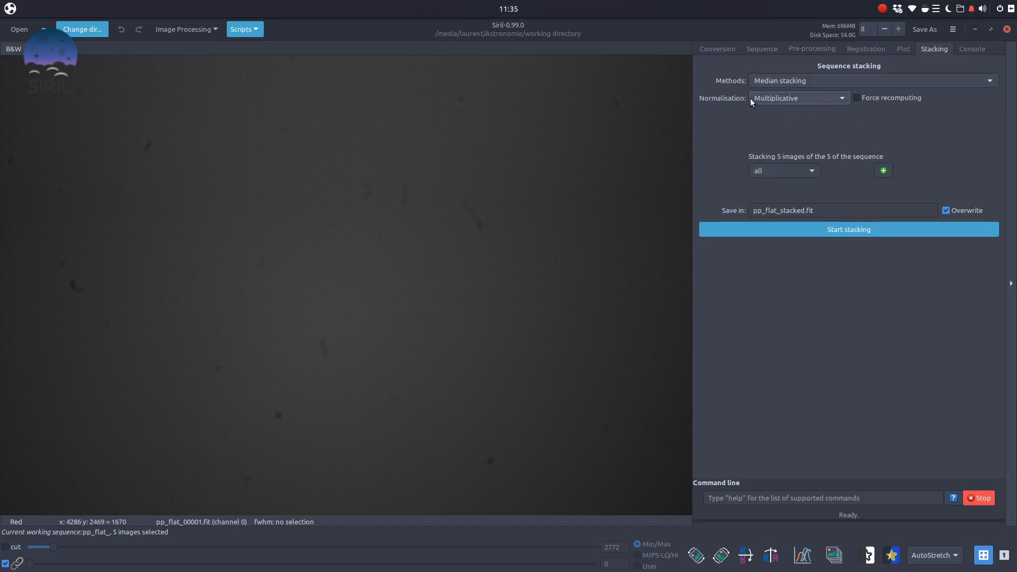
triple_click(869, 216)
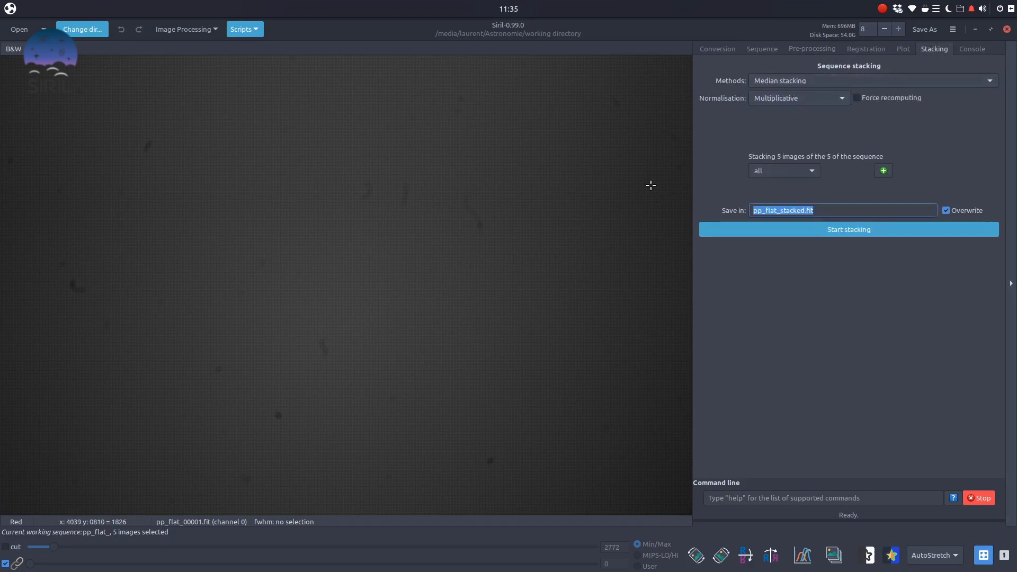
type("master-Flat")
left_click(837, 230)
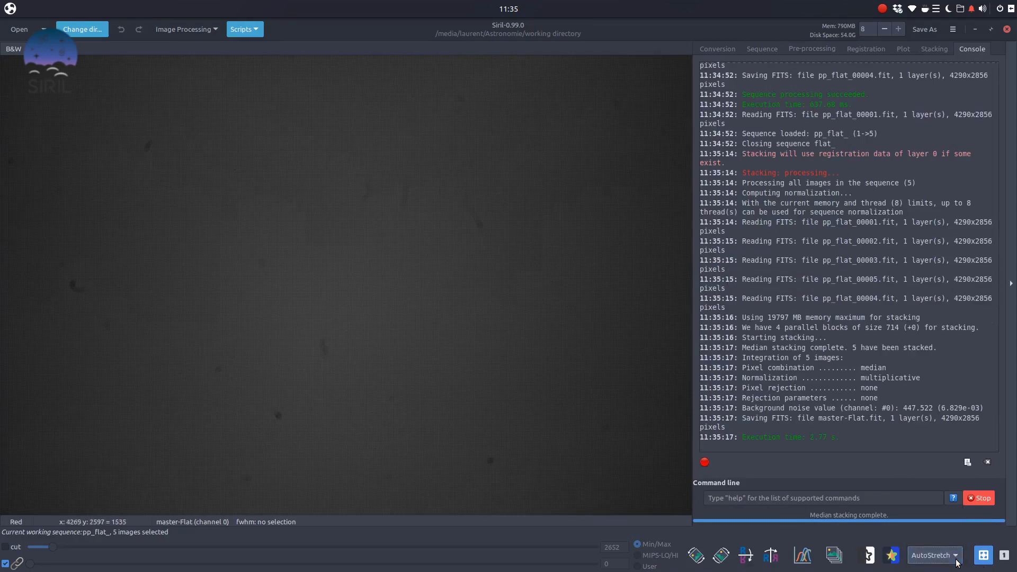
left_click(926, 560)
left_click(928, 559)
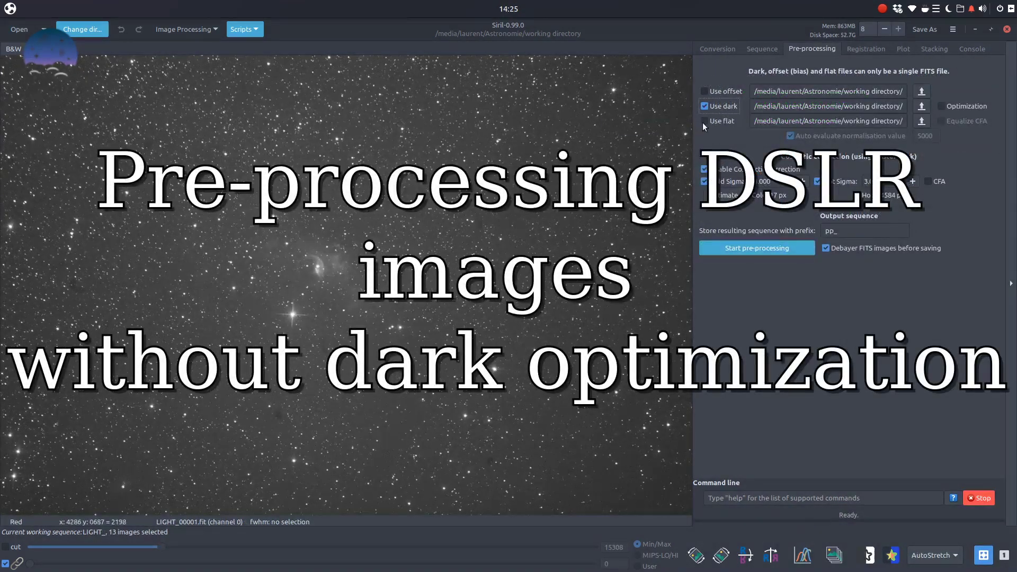
- Choose master-Dark.fit from the working directory as the dark for pre-processing the LIGHT_ sequence
left_click(921, 106)
scroll(352, 361, "down", 10)
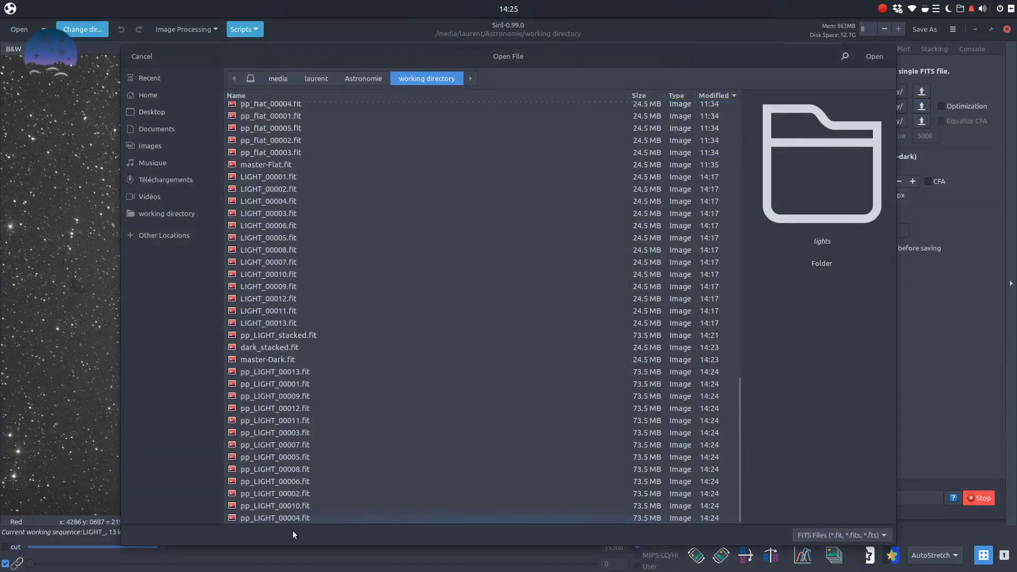
left_click(286, 360)
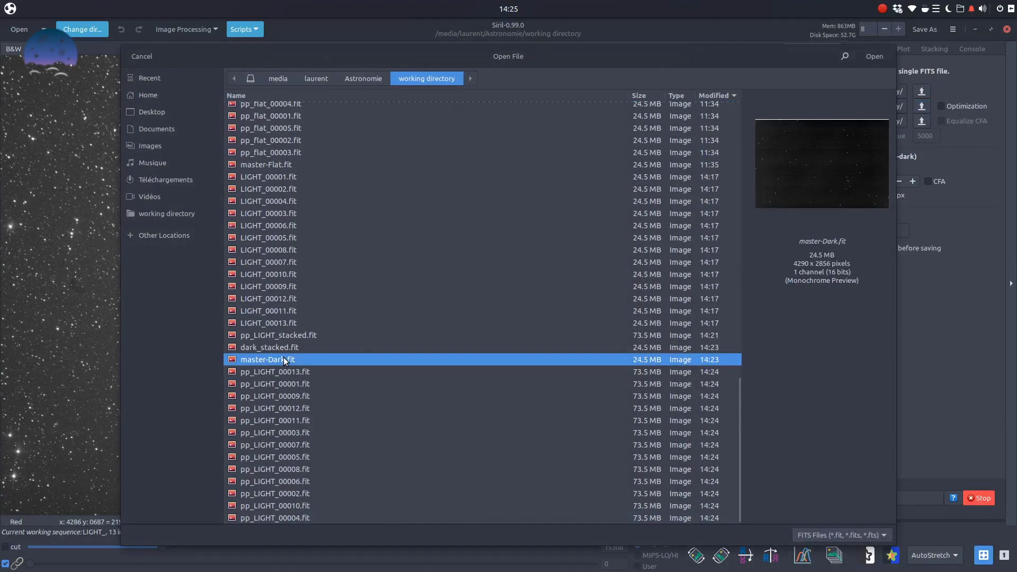
left_click(876, 59)
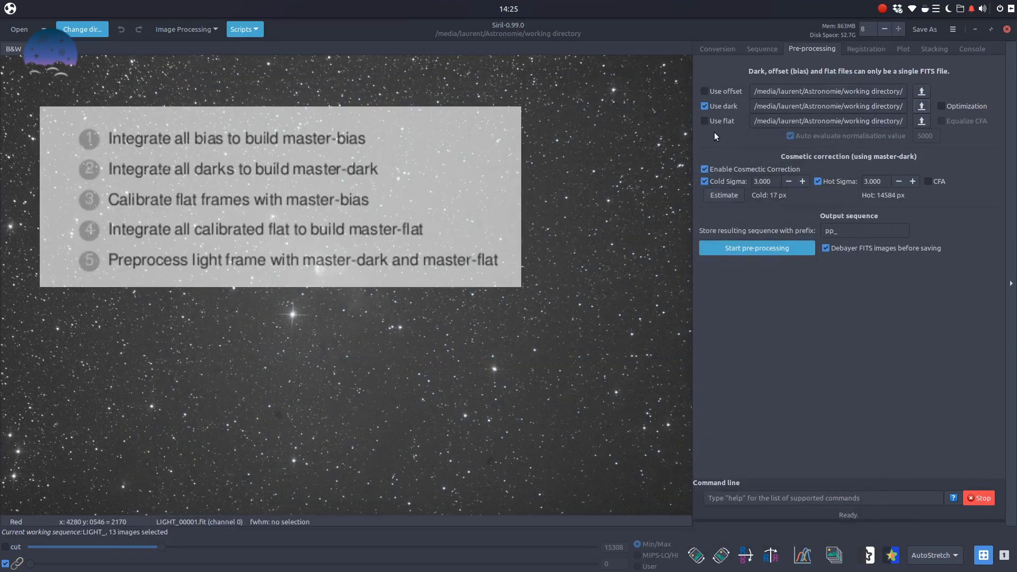
- Enable flat correction for the light frames and choose master-Flat.fit as the flat file
left_click(705, 120)
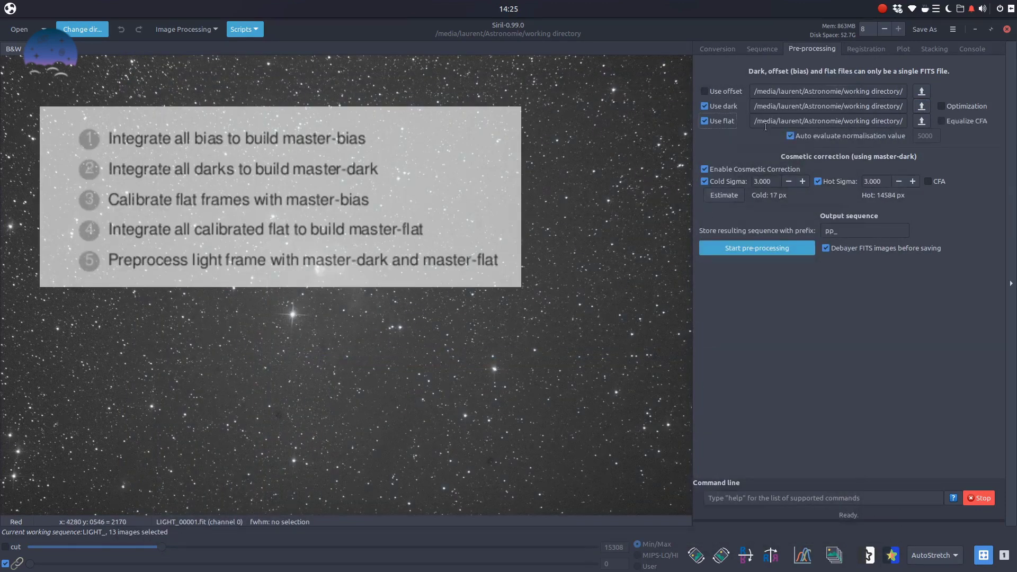
left_click(922, 121)
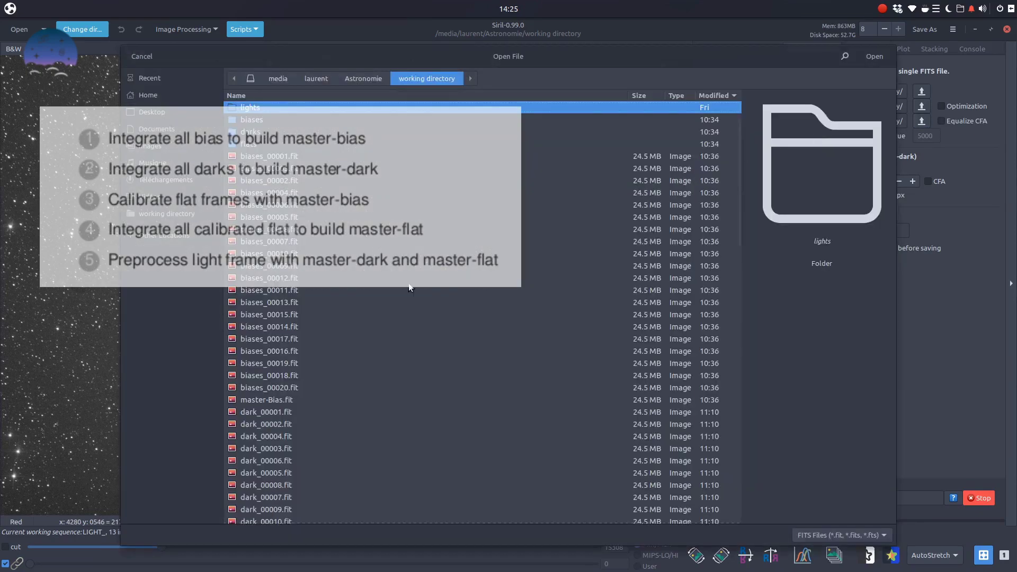
scroll(316, 346, "down", 3)
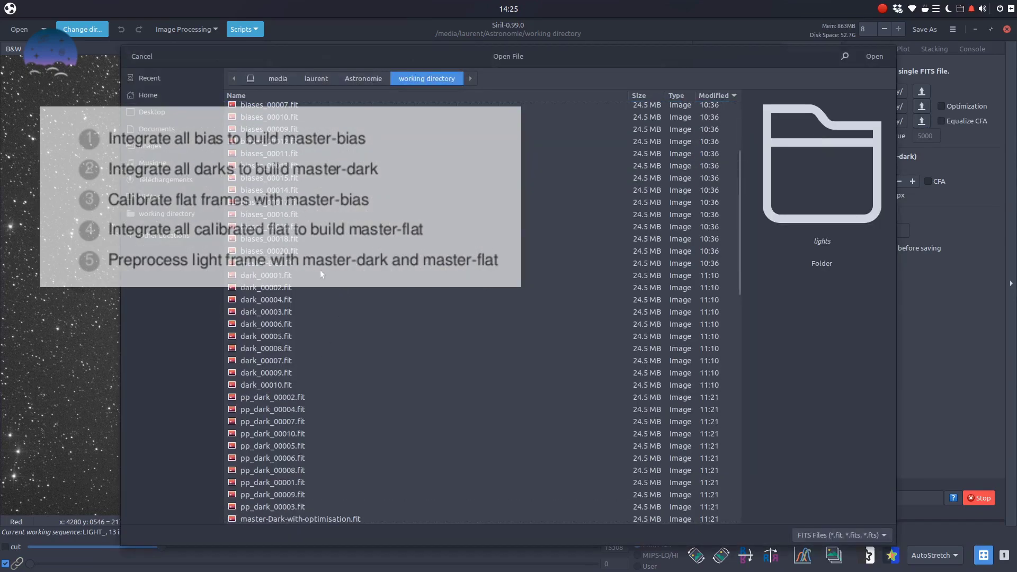
scroll(321, 271, "down", 5)
scroll(391, 288, "down", 10)
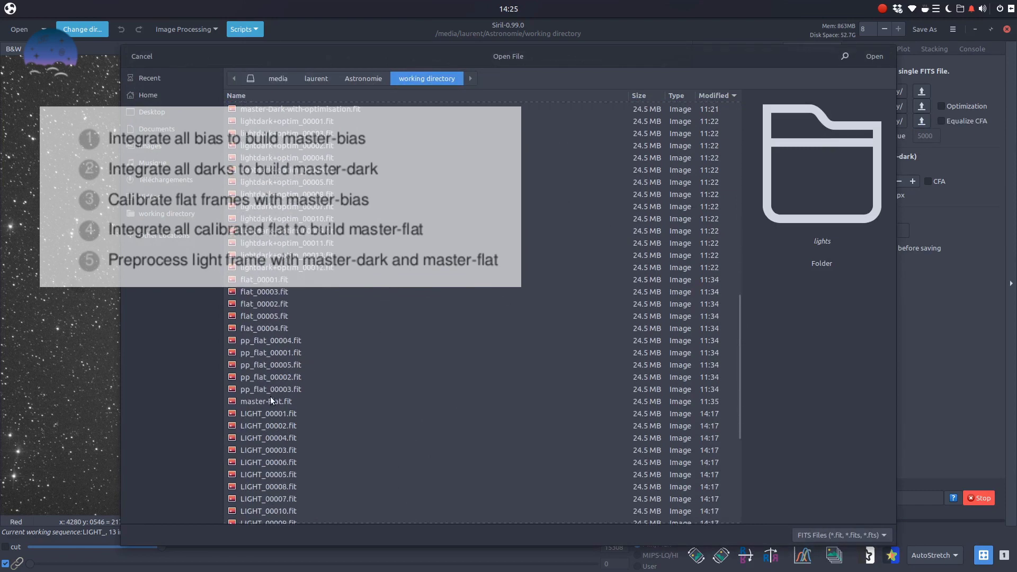
left_click(271, 401)
left_click(876, 56)
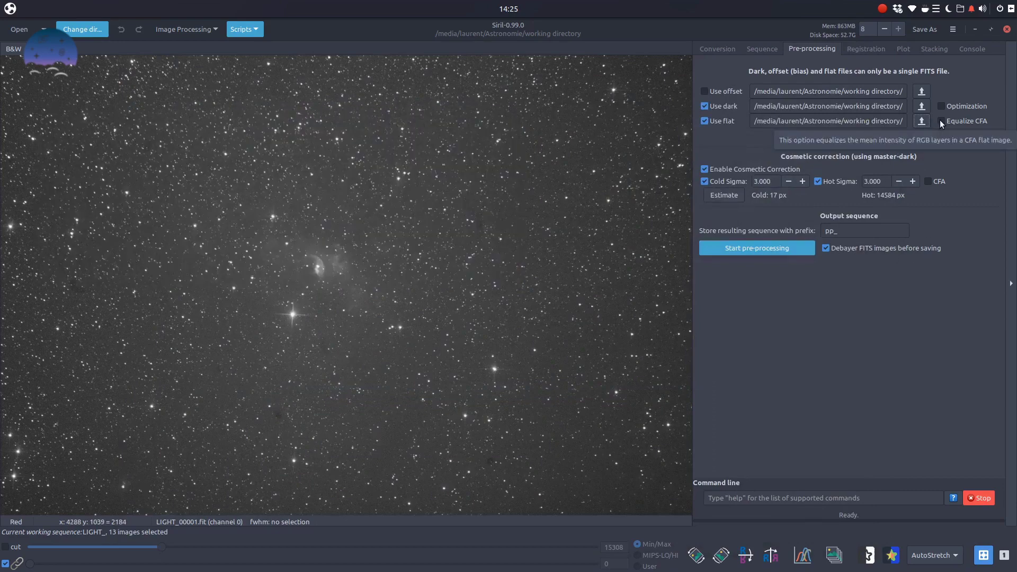
- Enable Equalize CFA, estimate the deviant pixels, and pre-process the LIGHT_ sequence with debayering and the pp_ prefix
left_click(941, 121)
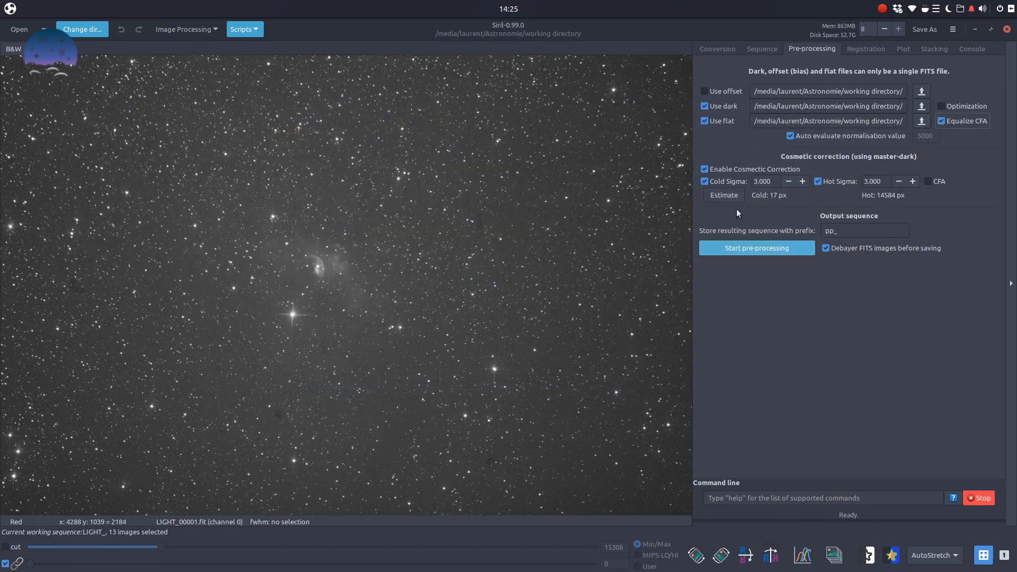
left_click(730, 195)
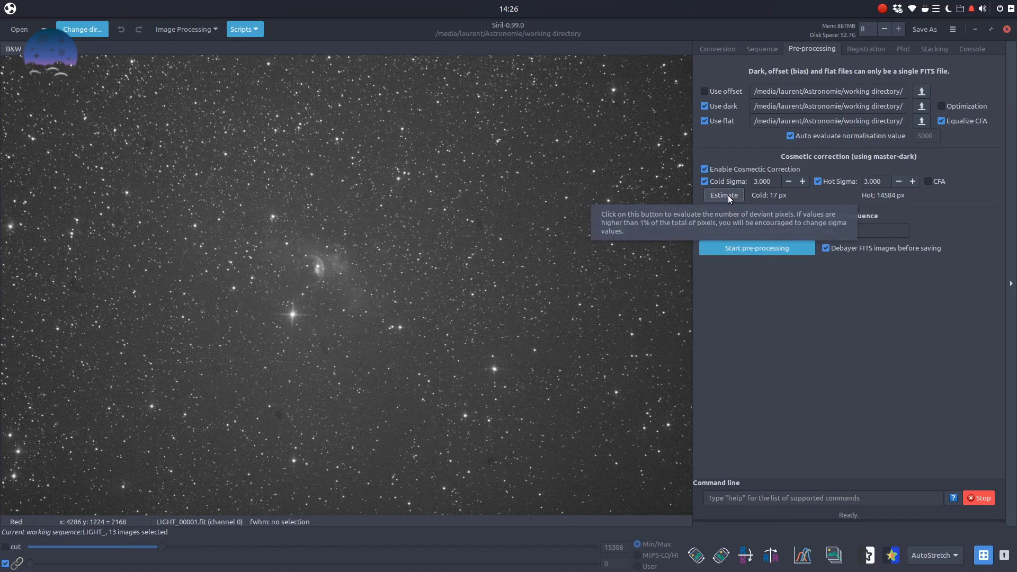
left_click(767, 249)
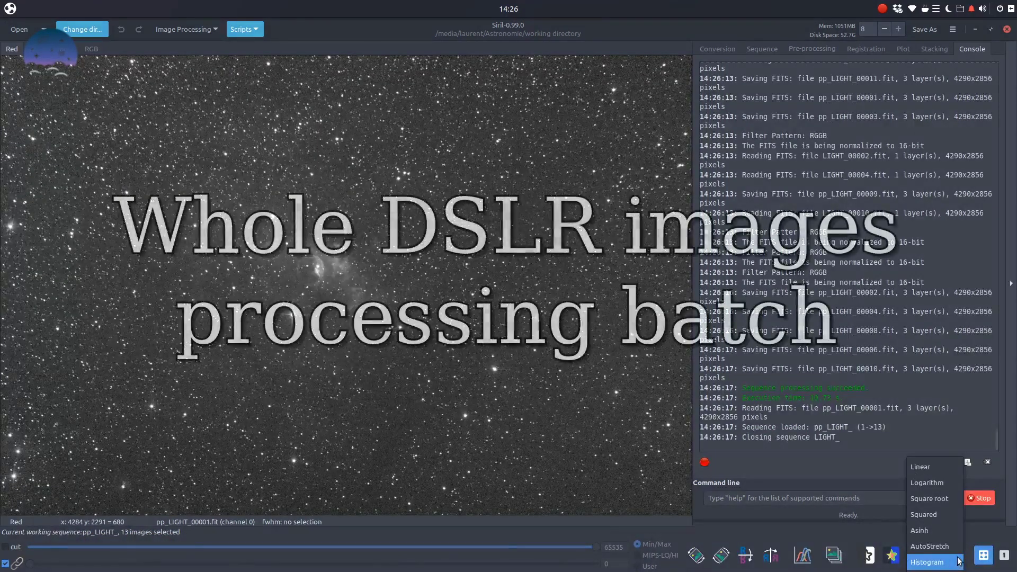
scroll(941, 546, "down", 1)
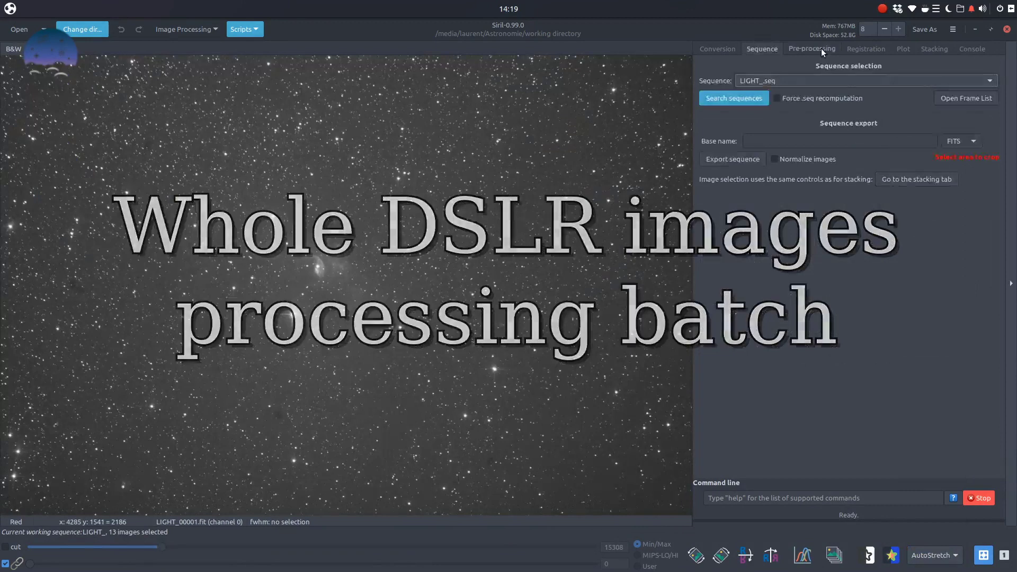
- Replace the dark file for pre-processing the LIGHT_ sequence with master-Dark-with-optimisation.fit from the working directory
left_click(821, 49)
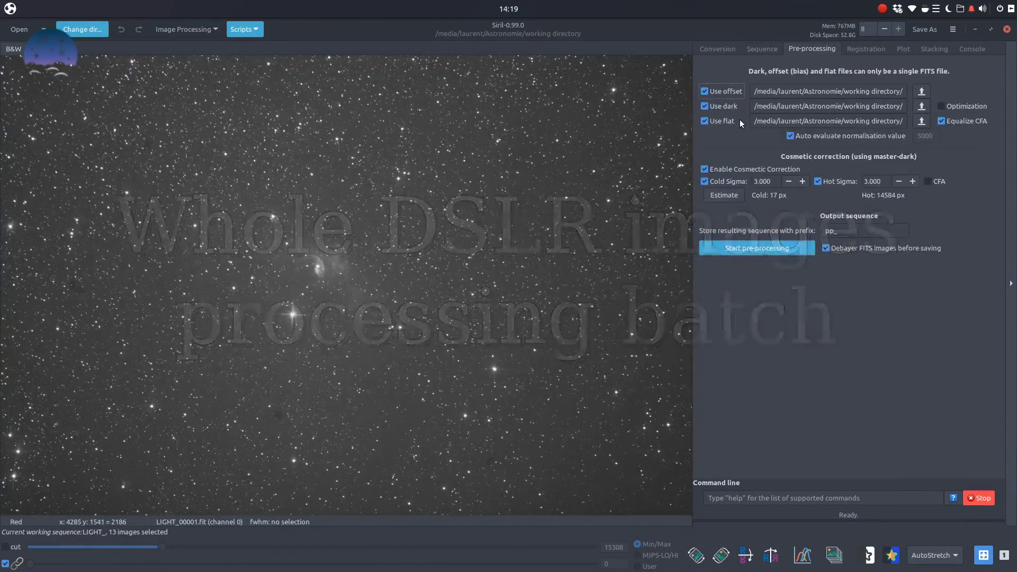
left_click(705, 105)
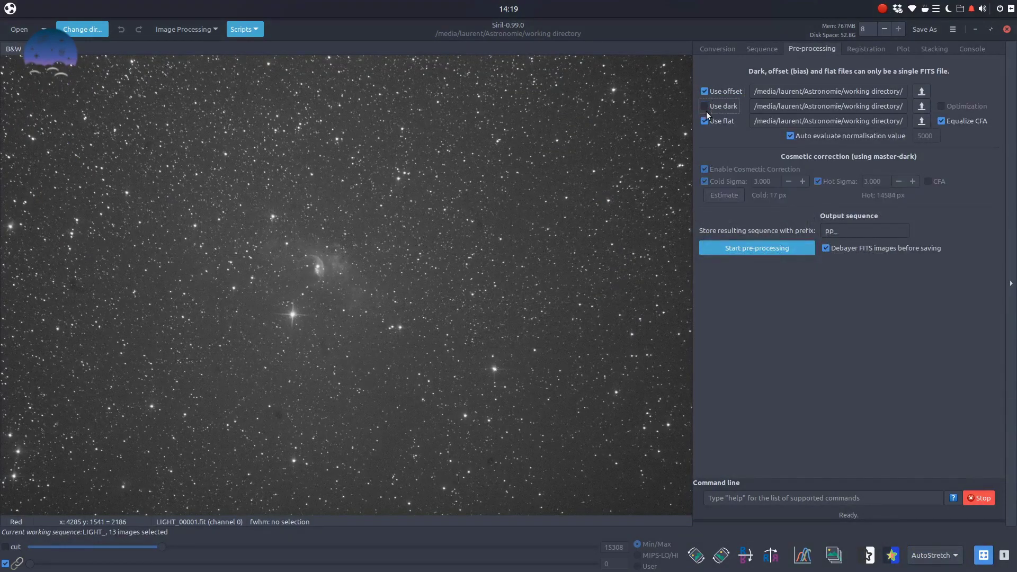
left_click(922, 106)
scroll(313, 269, "down", 5)
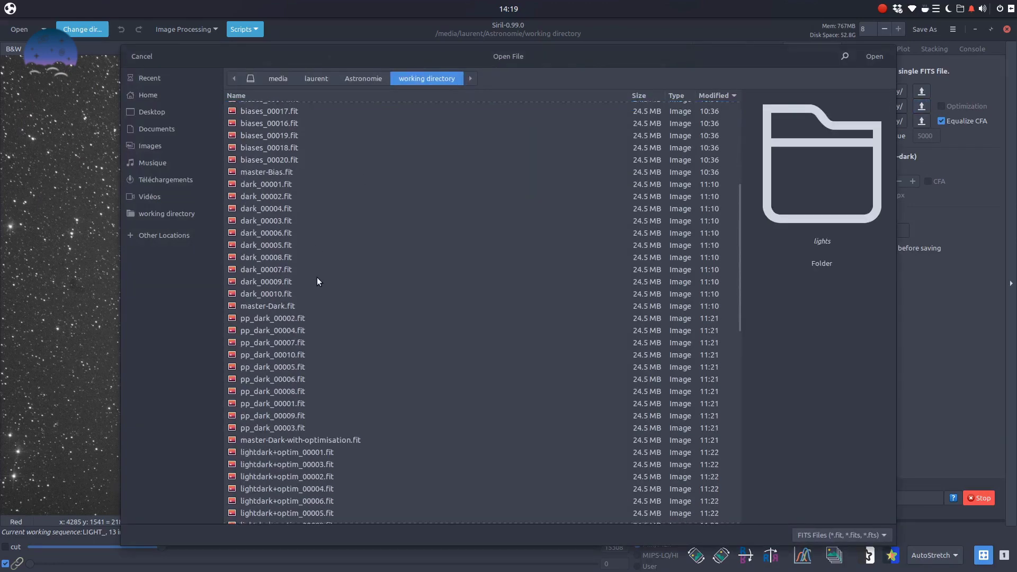
left_click(310, 440)
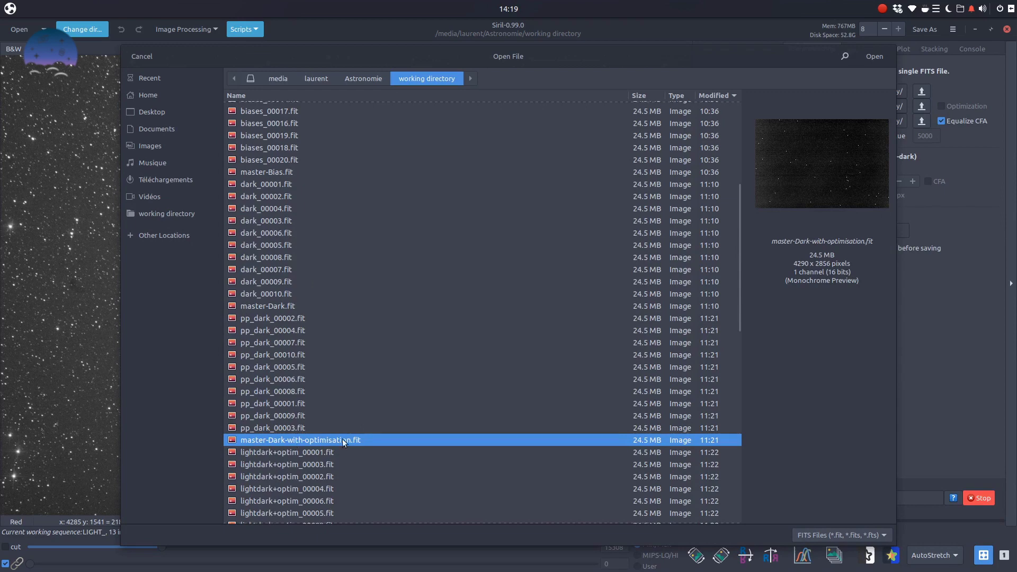
left_click(875, 59)
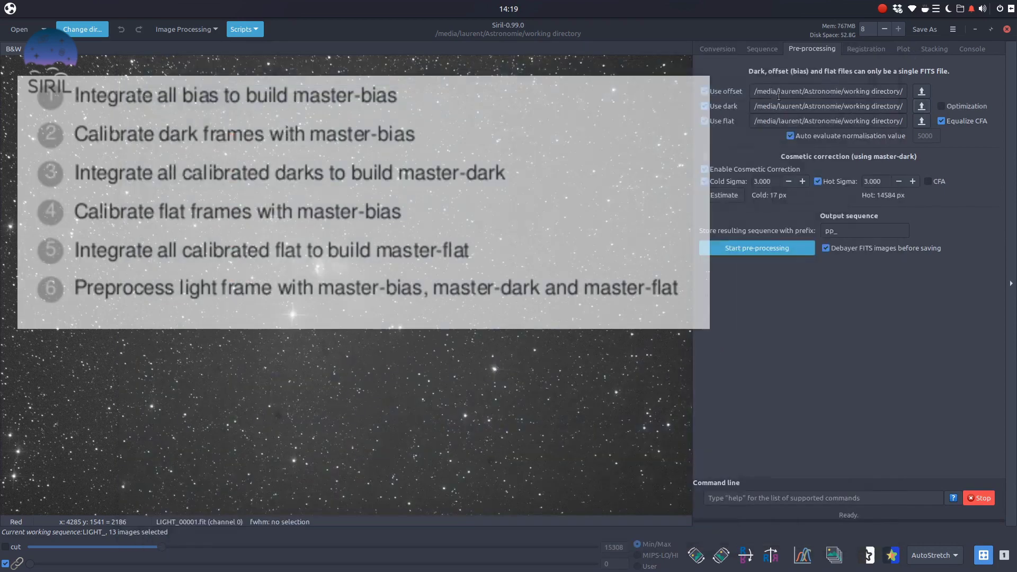
- Pre-process the LIGHT_ sequence with dark optimization enabled, debayering and the pp_ prefix, and display the result in Histogram mode
left_click(943, 106)
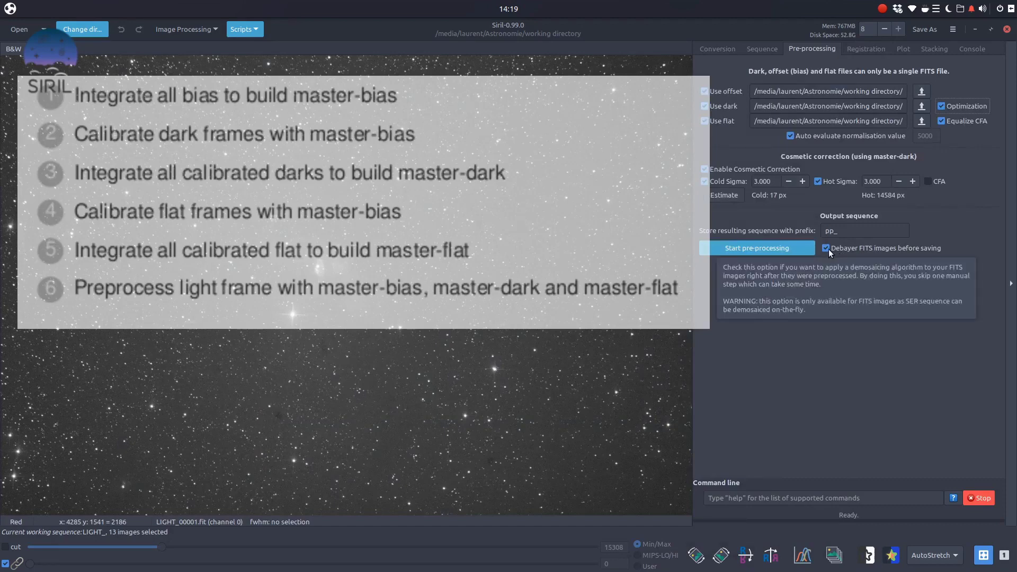
left_click(768, 250)
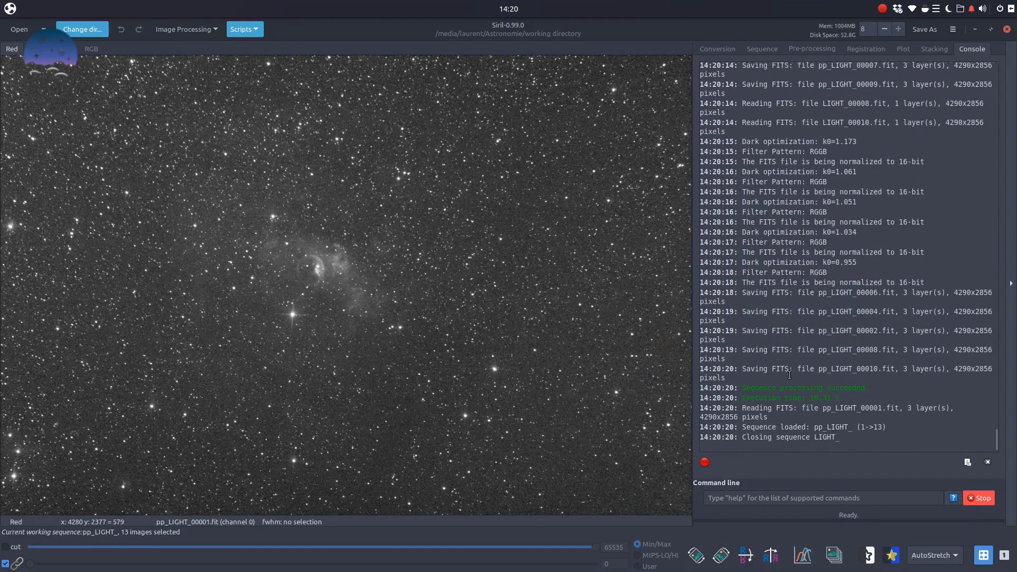
left_click(954, 556)
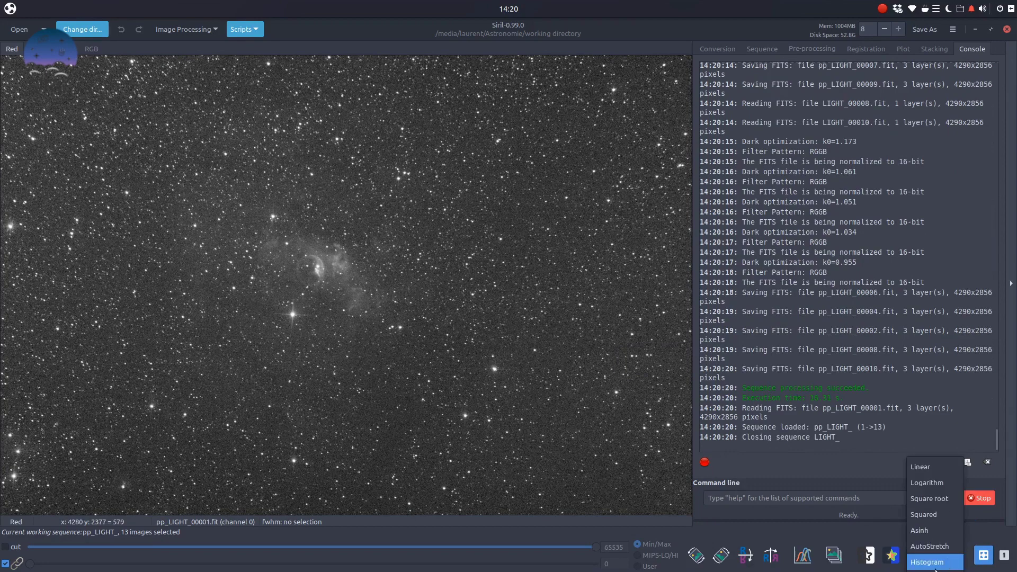
left_click(933, 563)
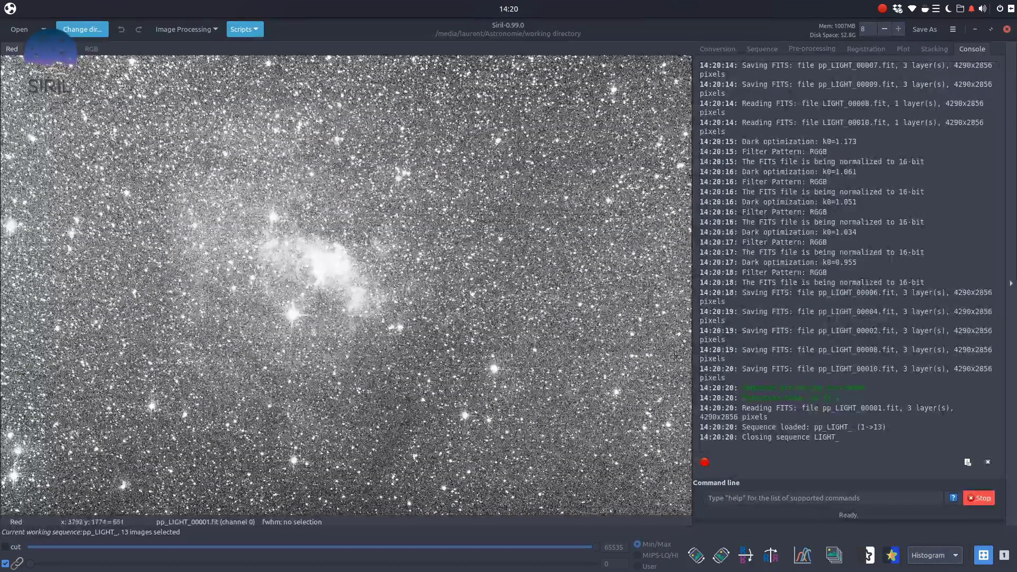